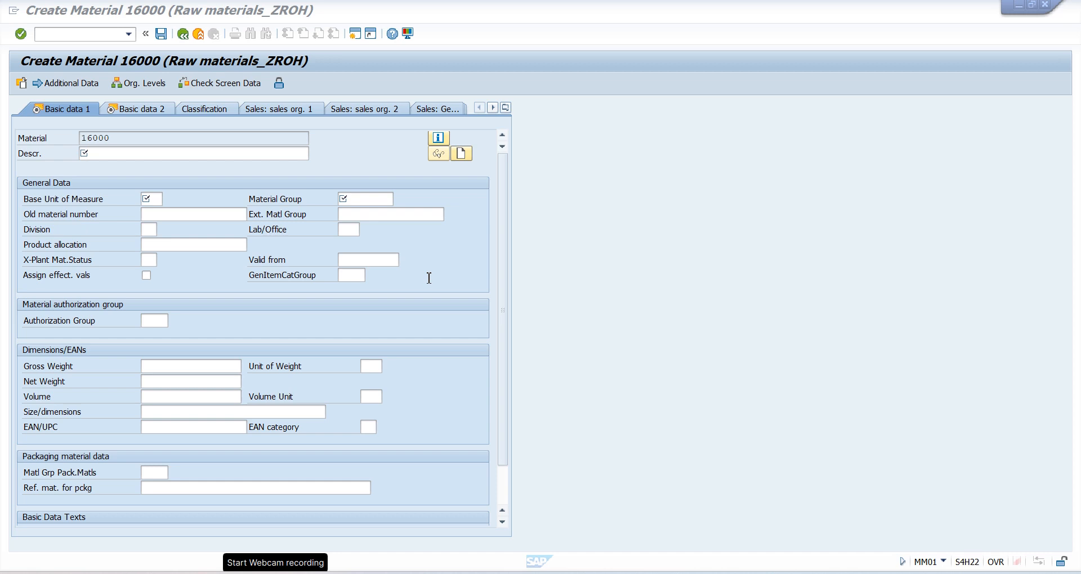
Enter "Motor 100 hp" as the description of material 16000.
click(375, 160)
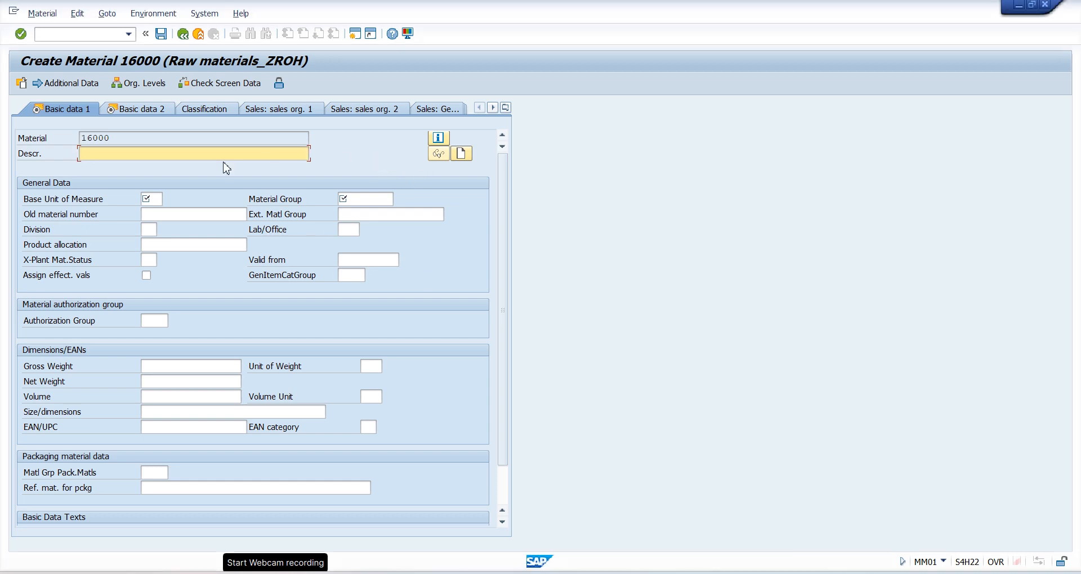
click(135, 136)
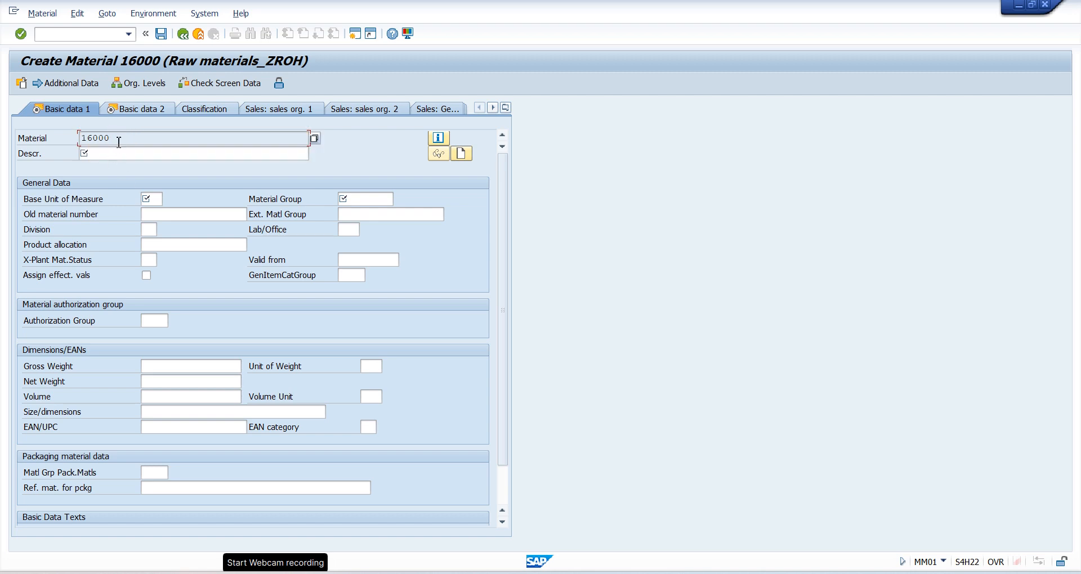
click(123, 149)
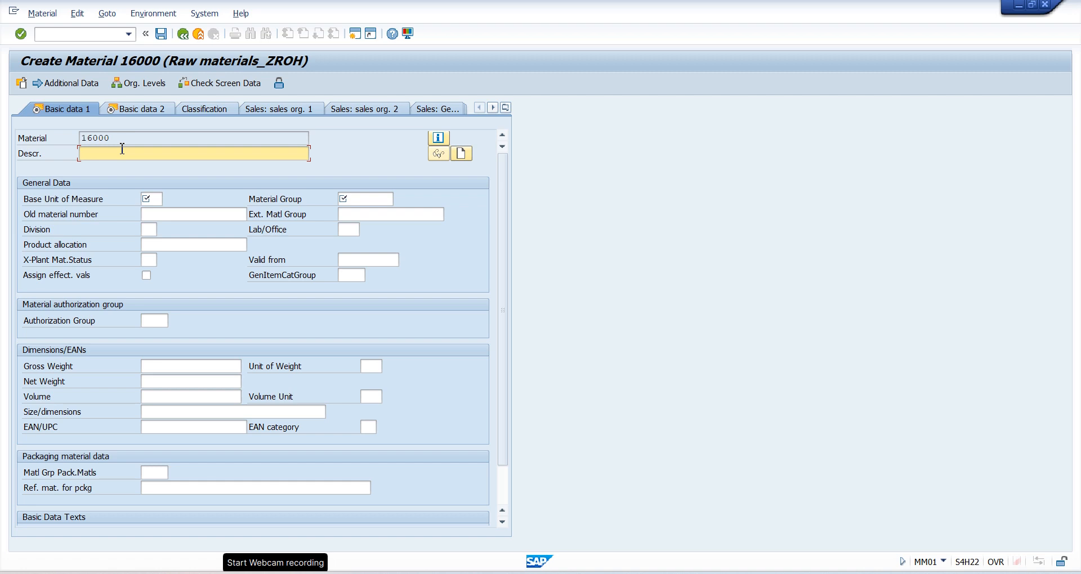
click(117, 137)
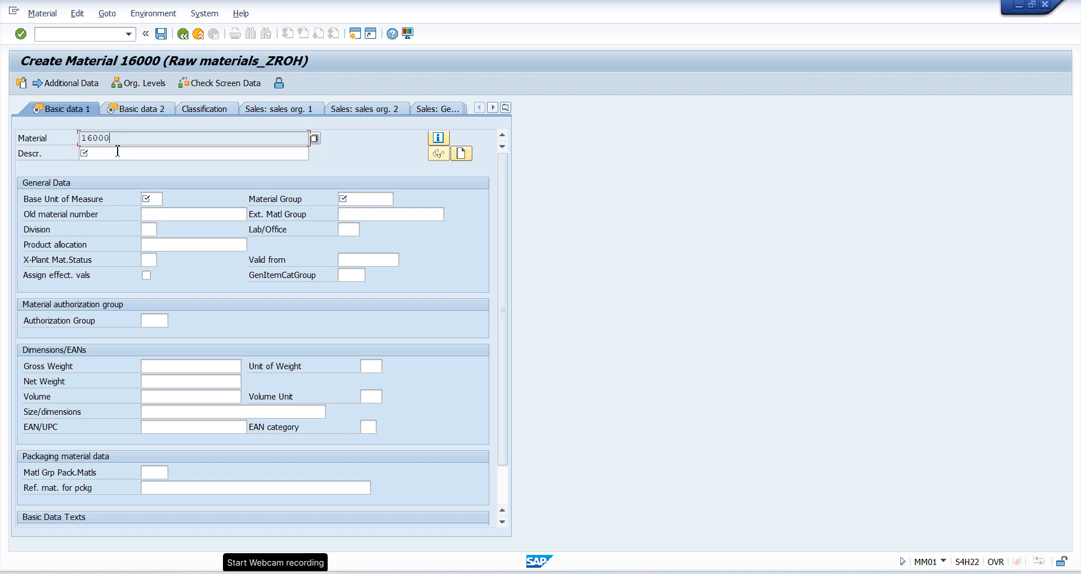
click(117, 151)
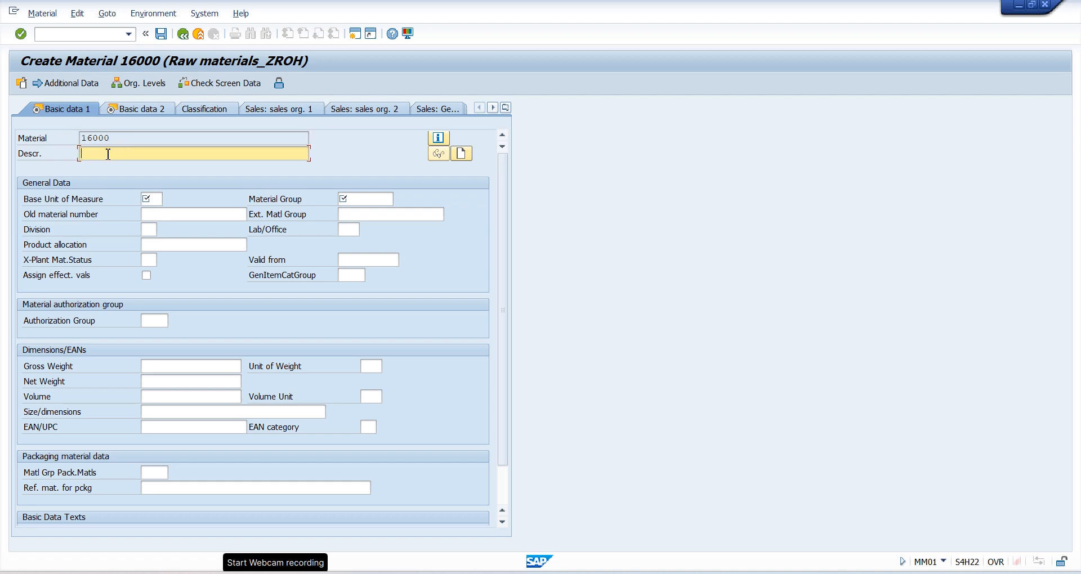
key(space)
key(Down)
key(Return)
Browse the available units of measure and set the base unit of measure to pc.
click(158, 200)
click(168, 199)
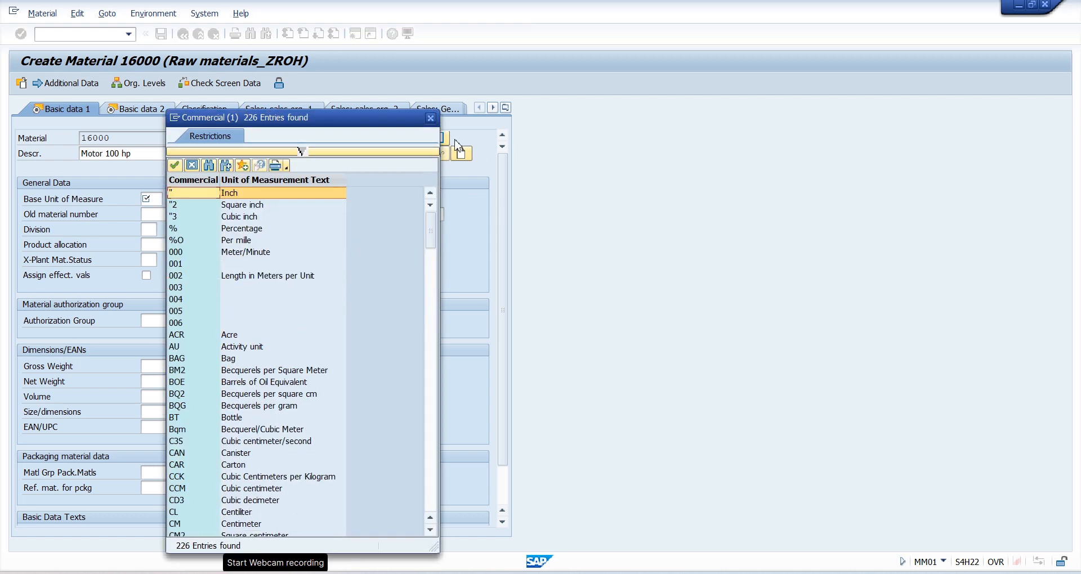
drag(368, 120, 693, 77)
drag(758, 171, 757, 250)
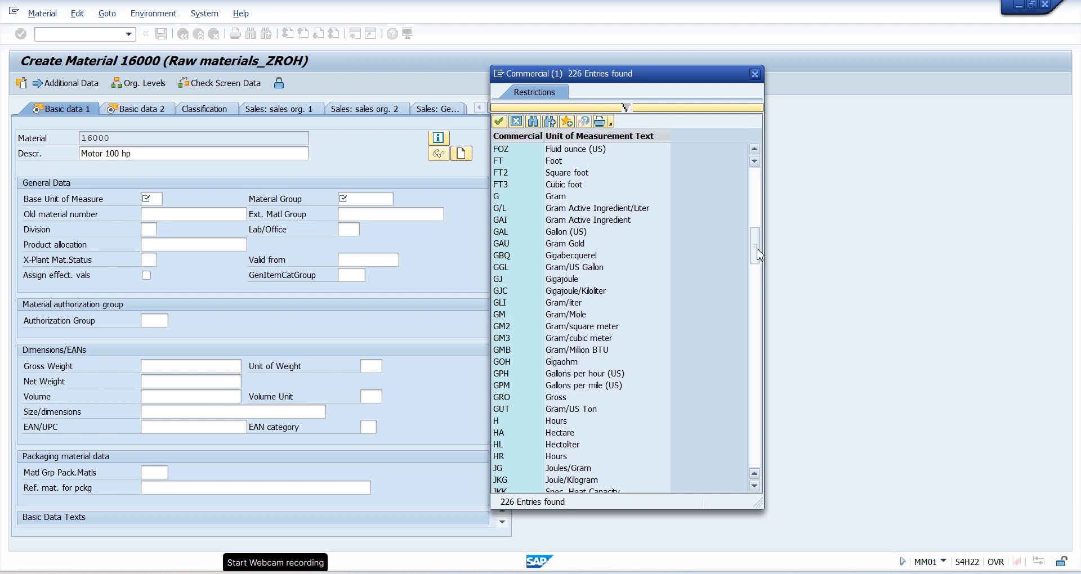
click(755, 74)
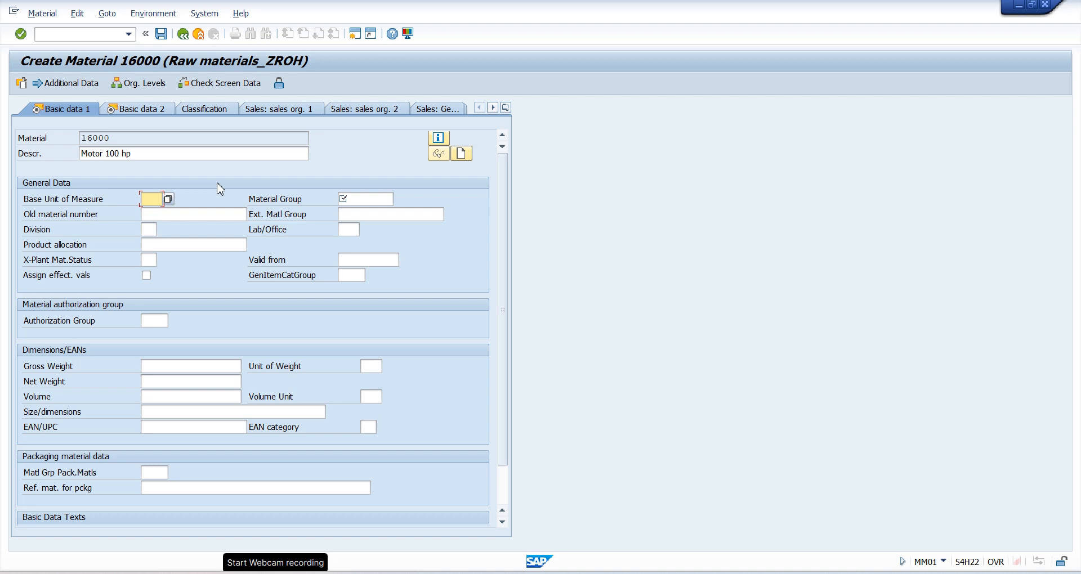
text(pc)
key(Escape)
Look up the material groups and assign material group 01.
click(373, 199)
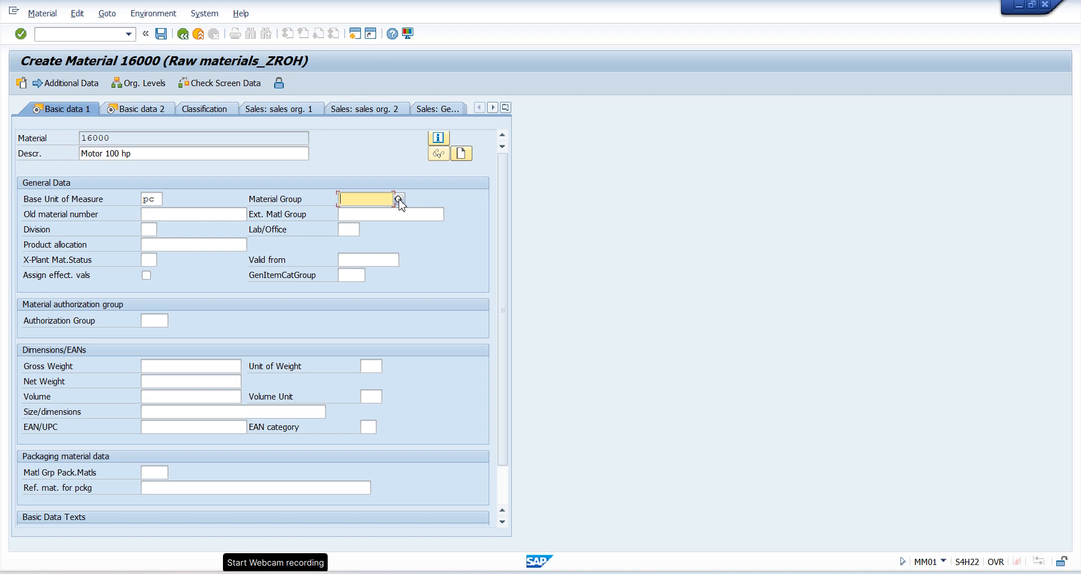
click(399, 199)
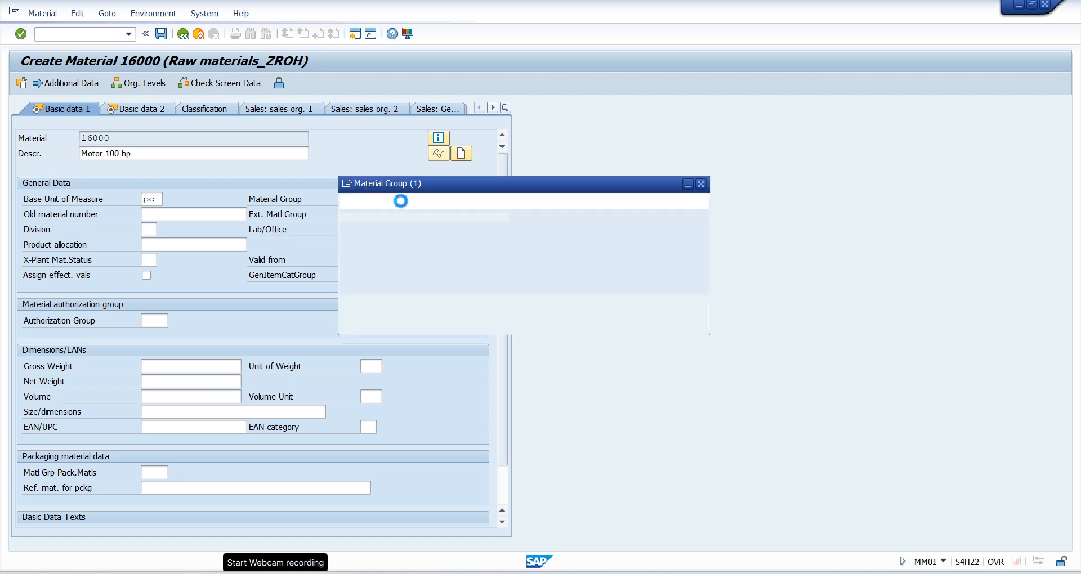
drag(436, 183, 624, 112)
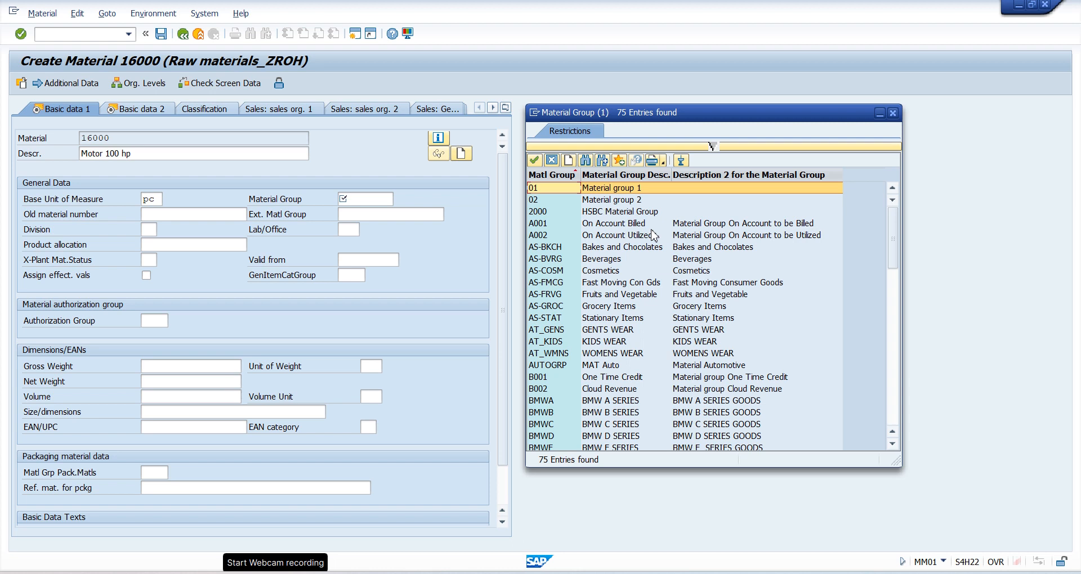
double_click(616, 188)
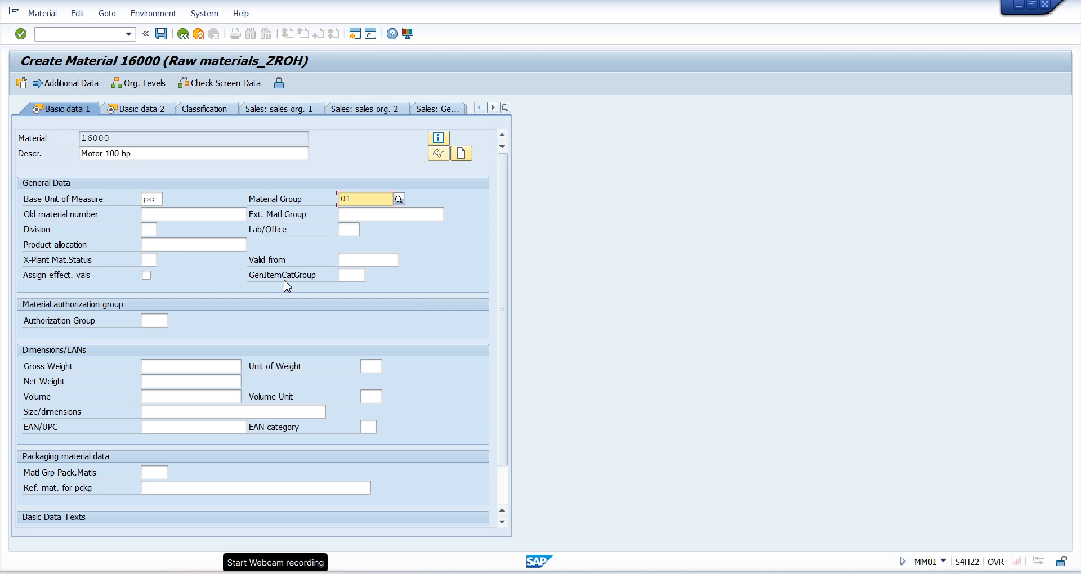
Examine the weight and size fields in Basic data 1 and the design drawing fields in Basic data 2.
click(176, 366)
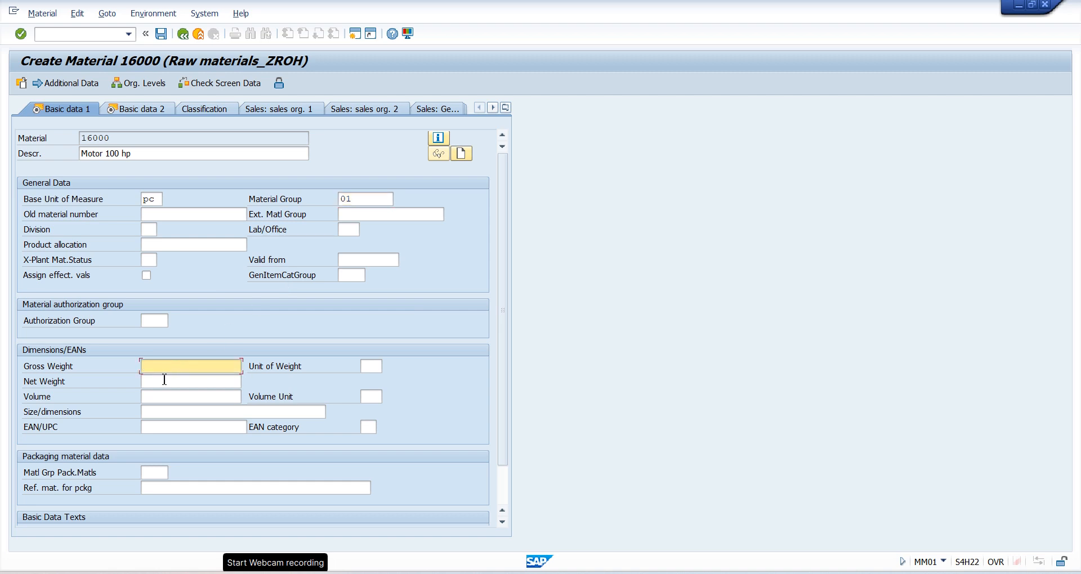
click(165, 380)
click(167, 410)
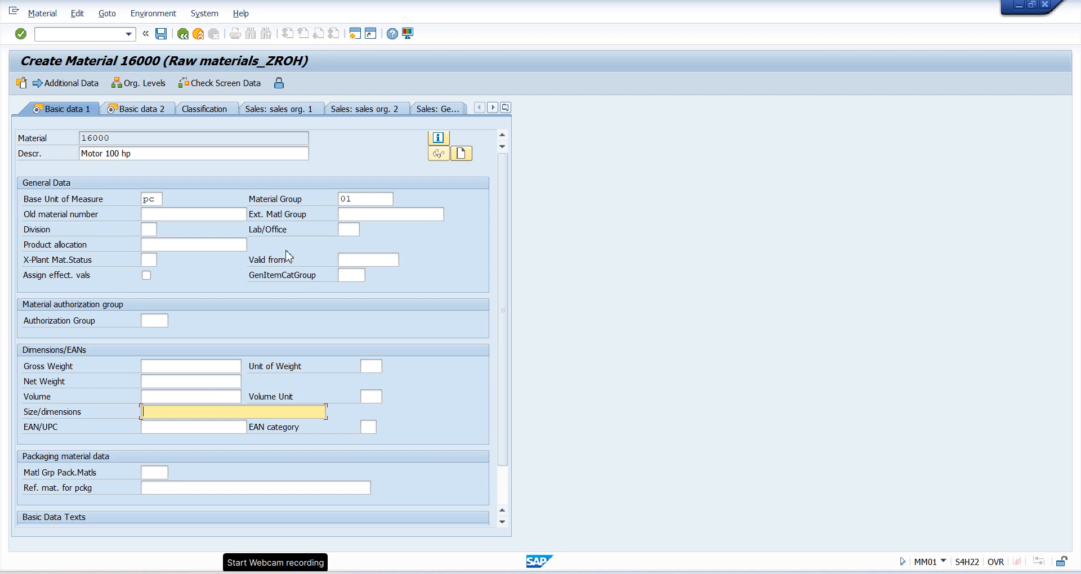
click(151, 110)
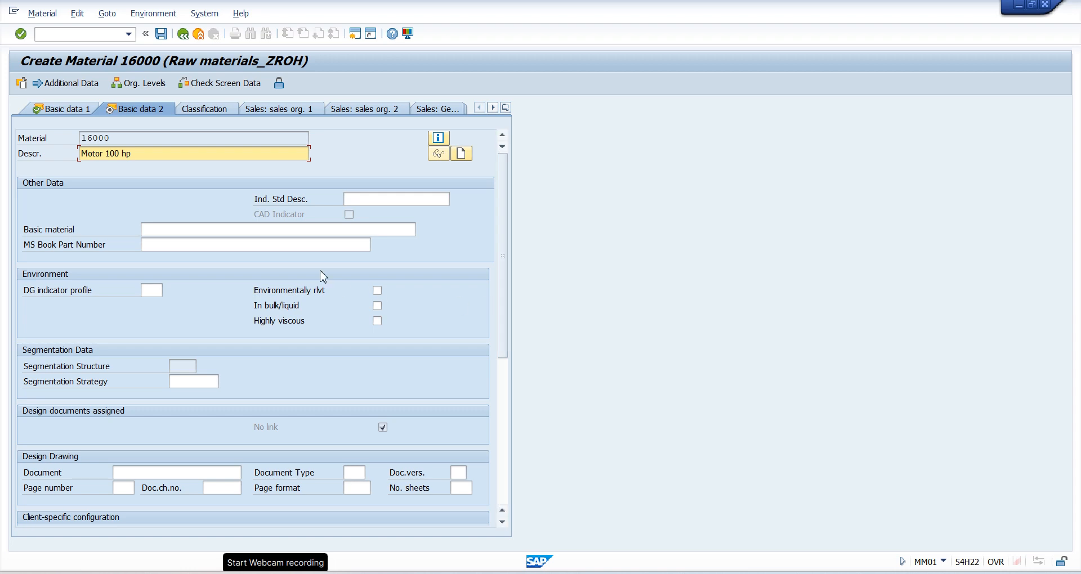
click(162, 140)
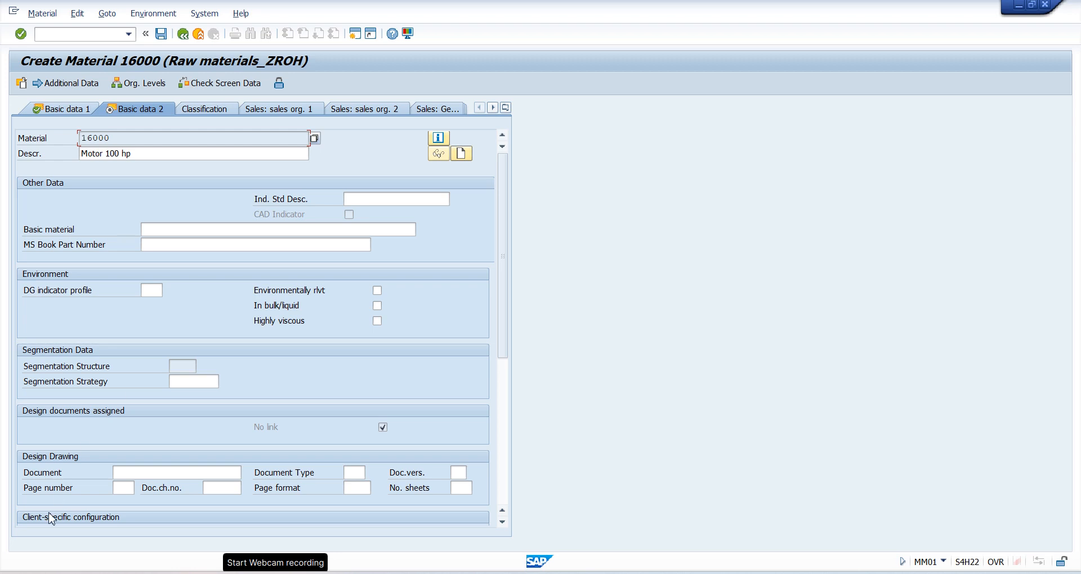
click(143, 471)
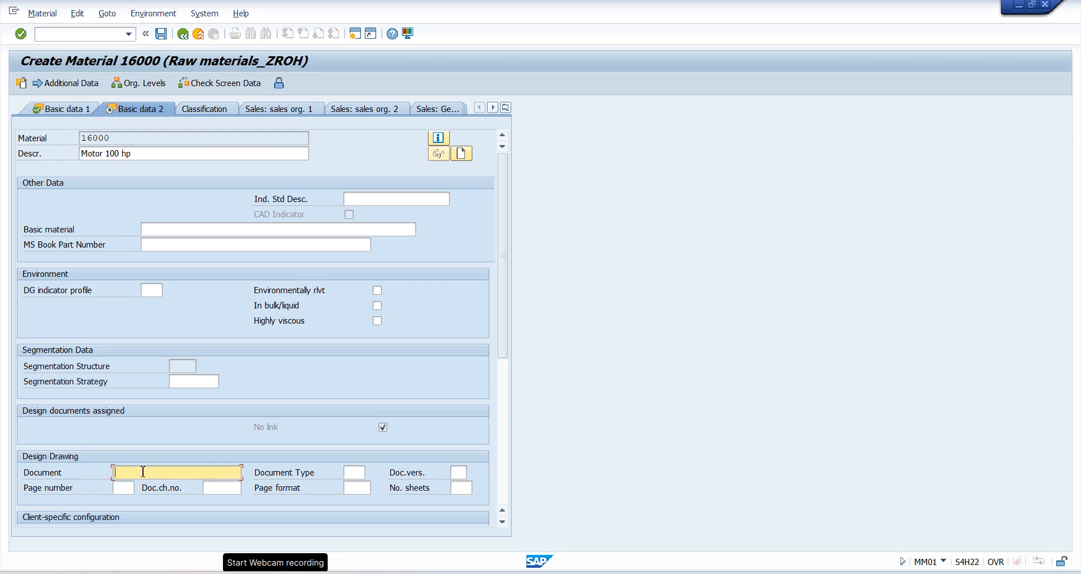
click(347, 472)
click(457, 472)
click(226, 489)
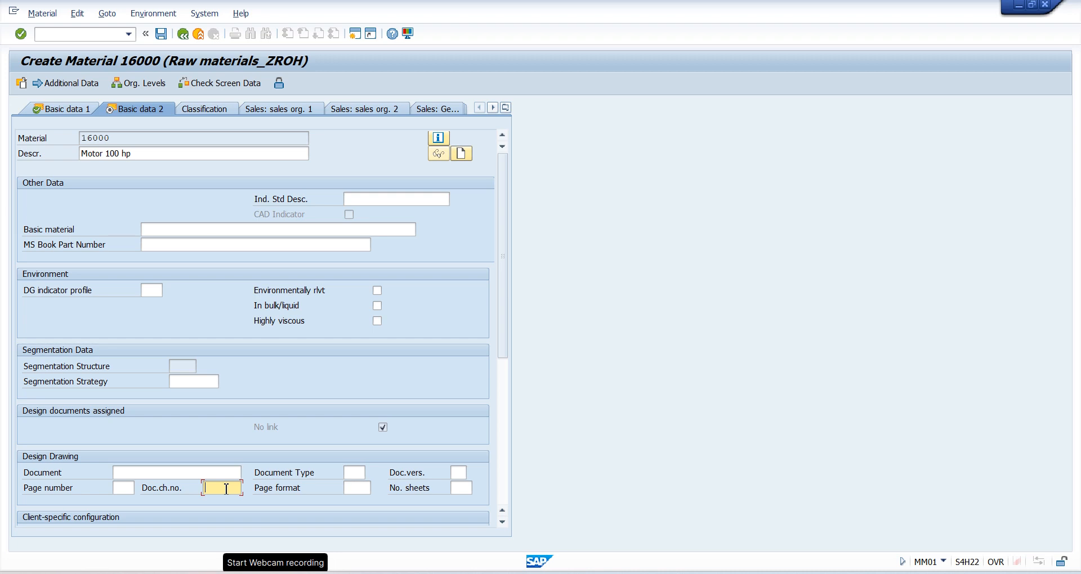
Open the Purchasing view and check the material number, base unit of measure, plant and material group fields.
click(510, 112)
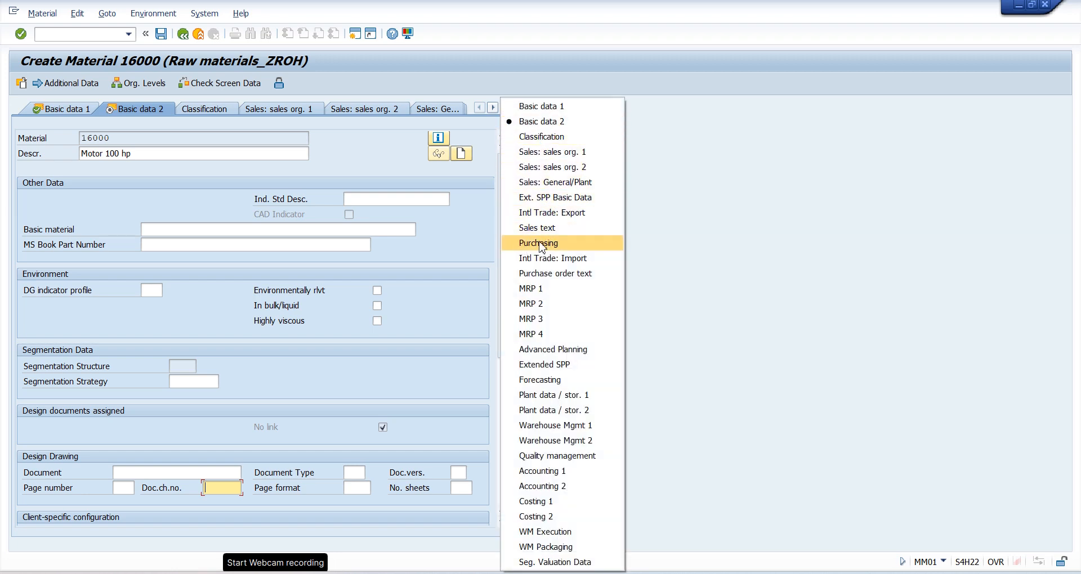
click(561, 248)
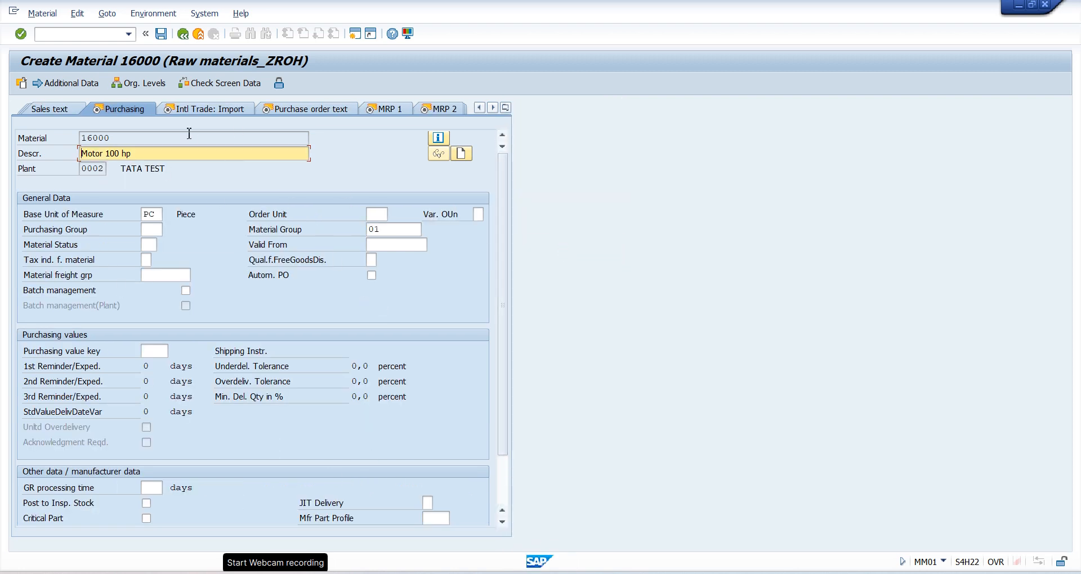
click(125, 140)
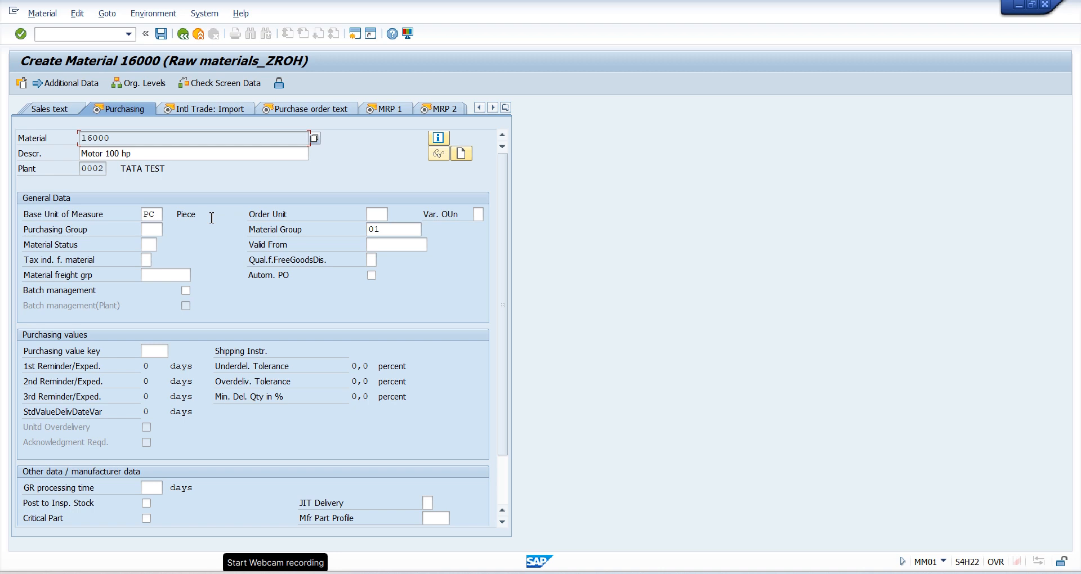
click(158, 214)
click(103, 169)
click(394, 229)
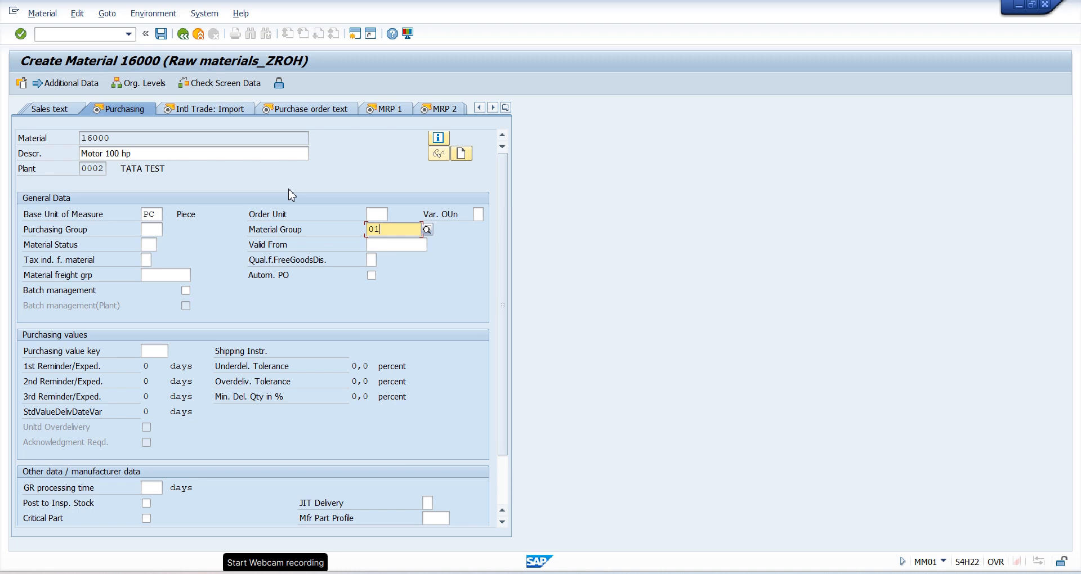
Compare the order unit field with the base unit of measure in the general purchasing data.
click(386, 214)
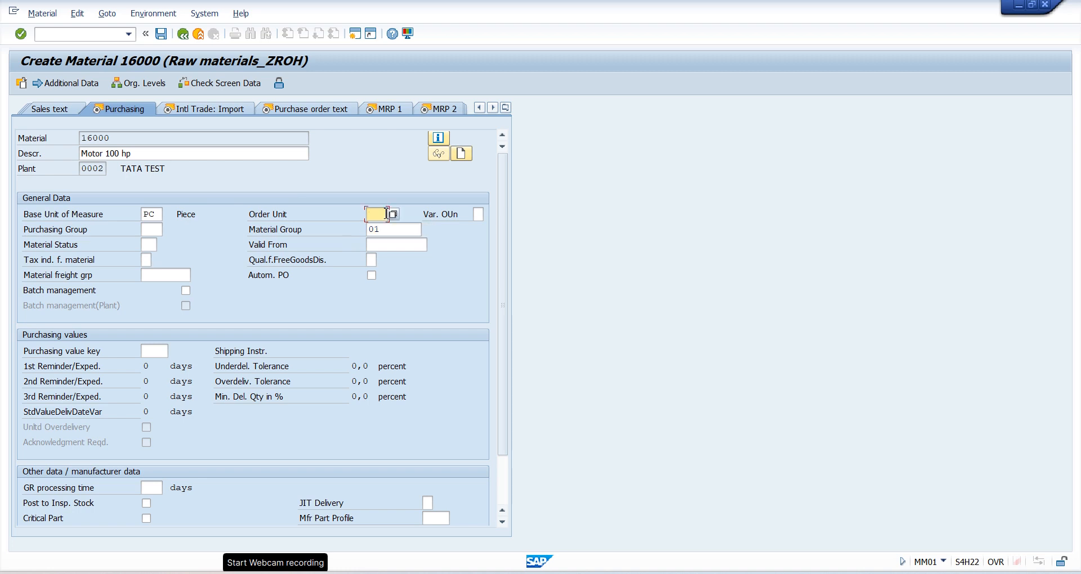
click(155, 214)
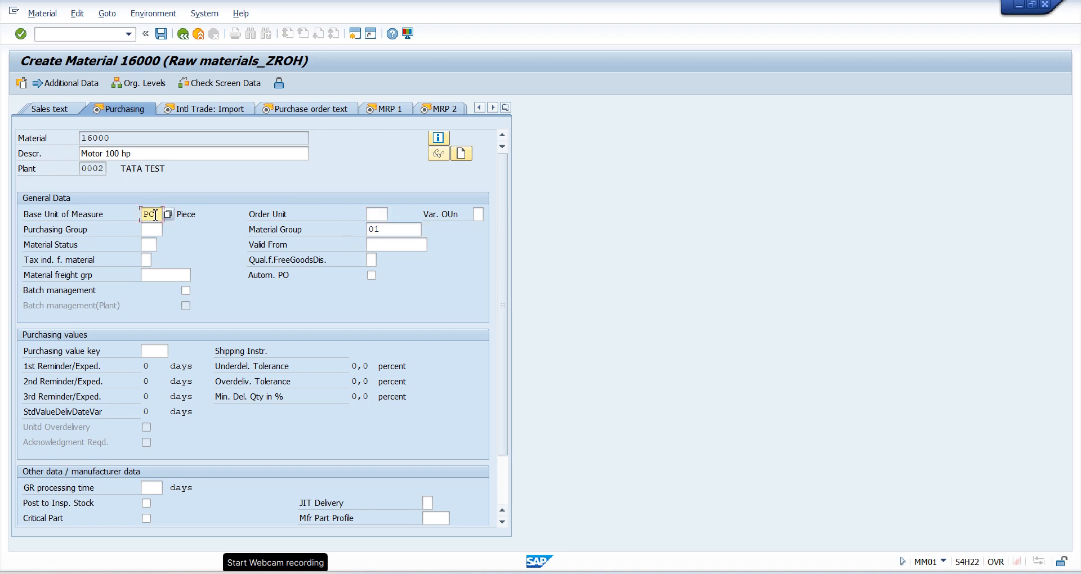
click(378, 216)
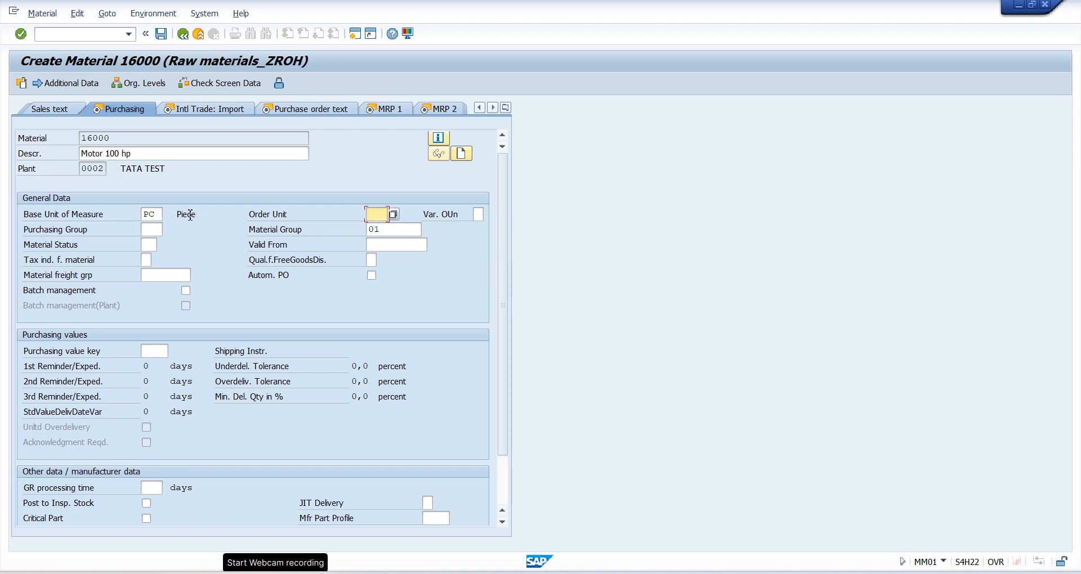
click(157, 214)
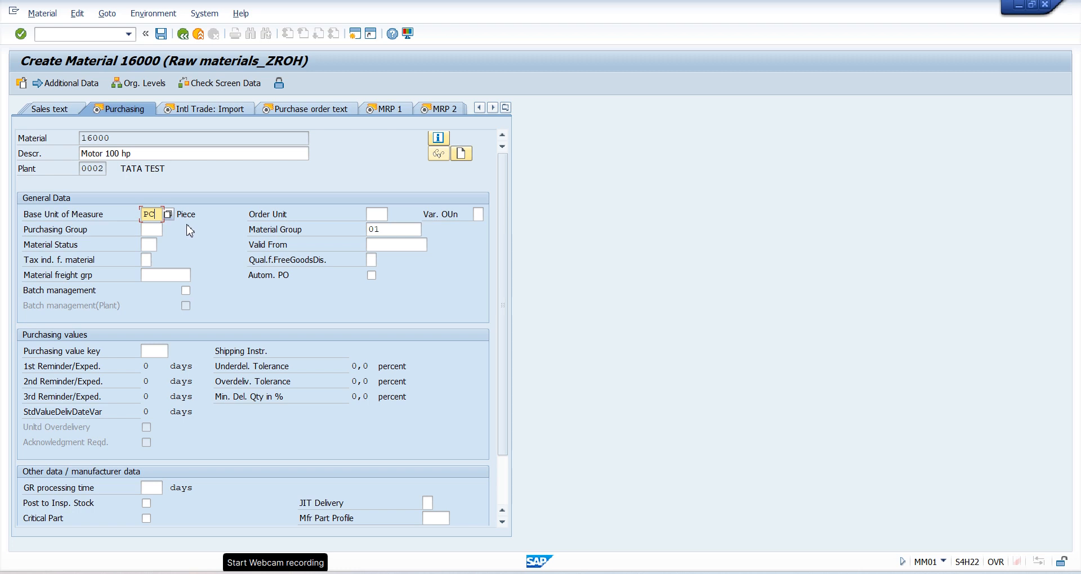
click(381, 216)
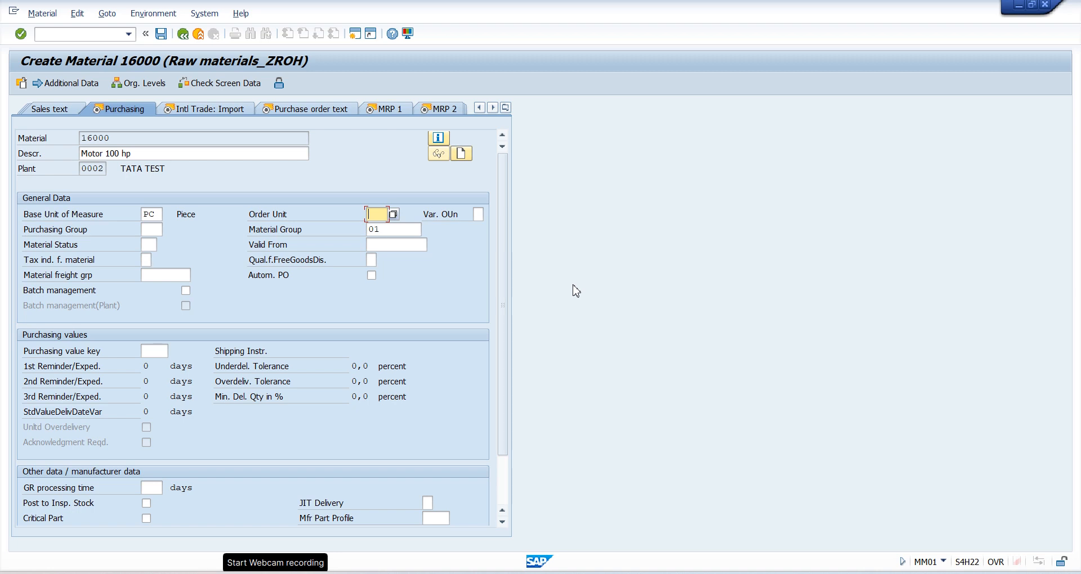
click(156, 214)
Try to set the order unit to lot.
click(379, 215)
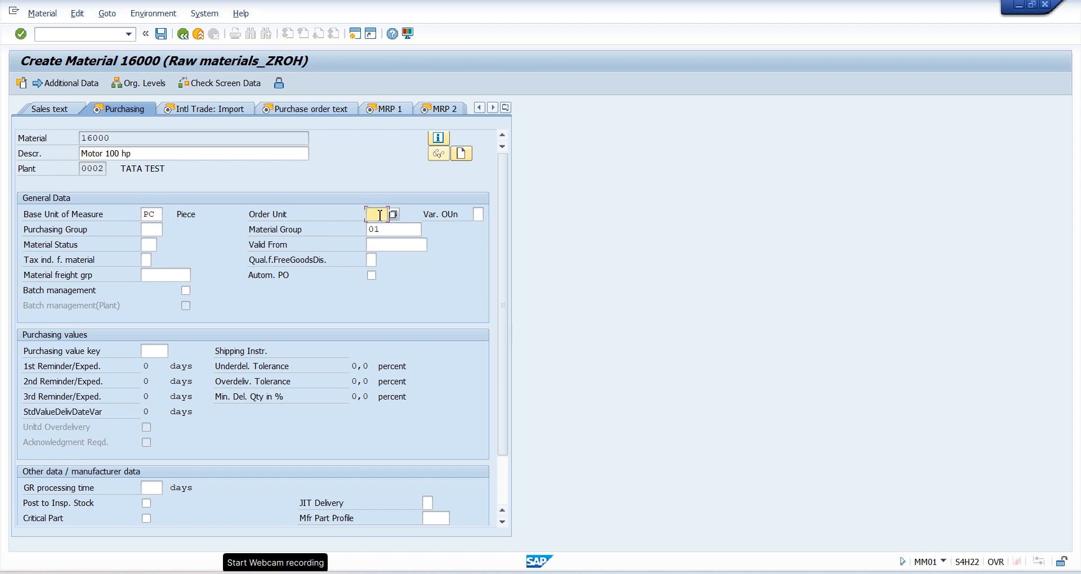
text(lot)
click(573, 215)
key(Return)
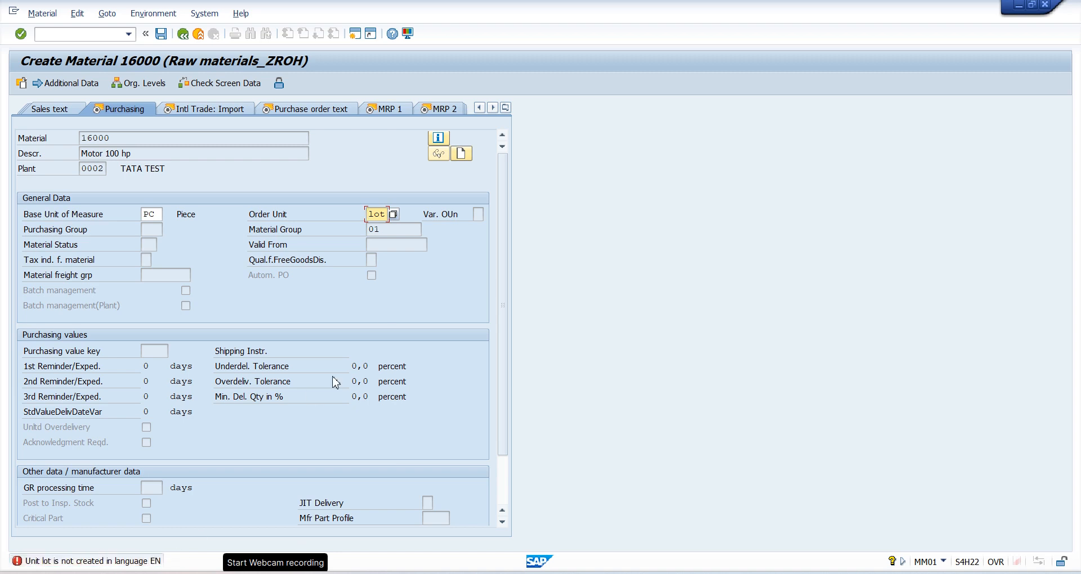
Set the order unit to pac and submit it.
click(393, 214)
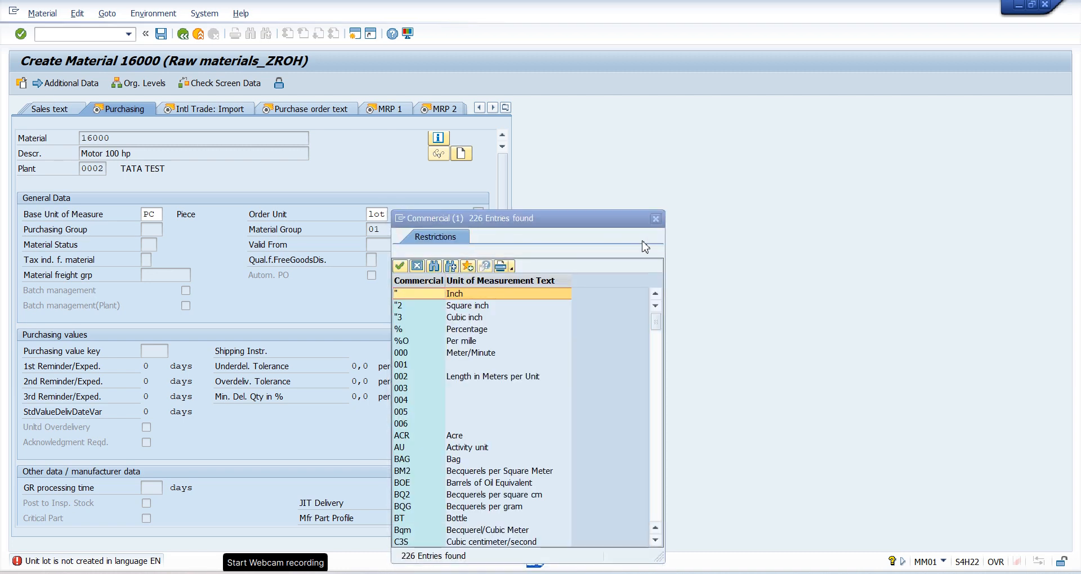
click(655, 218)
key(shift+End)
text(pac)
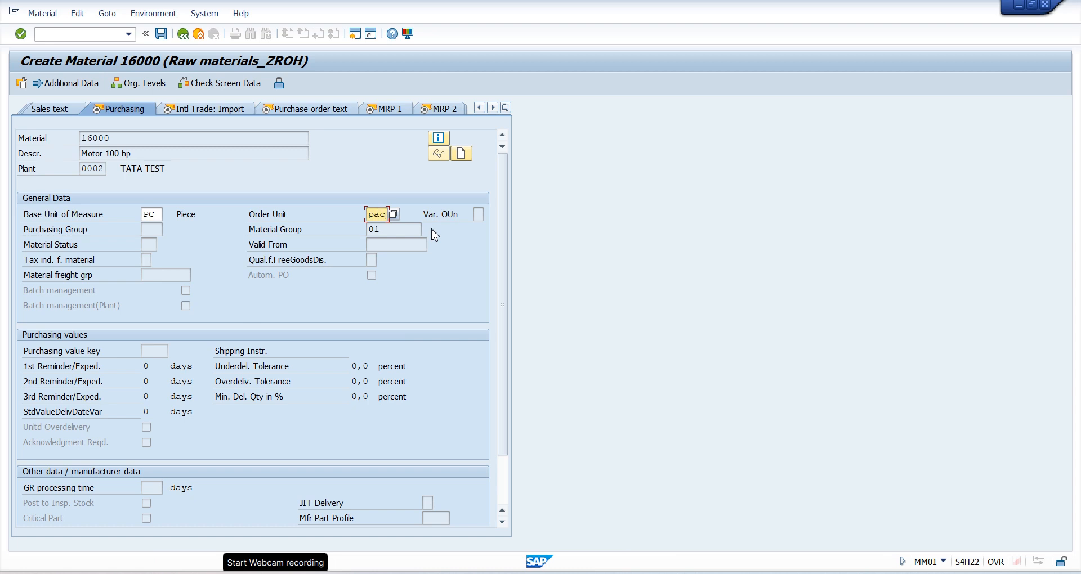
key(Return)
Define the order unit conversion as 1 PAC equal to 10 PC and confirm the conversion factors.
drag(239, 248, 562, 252)
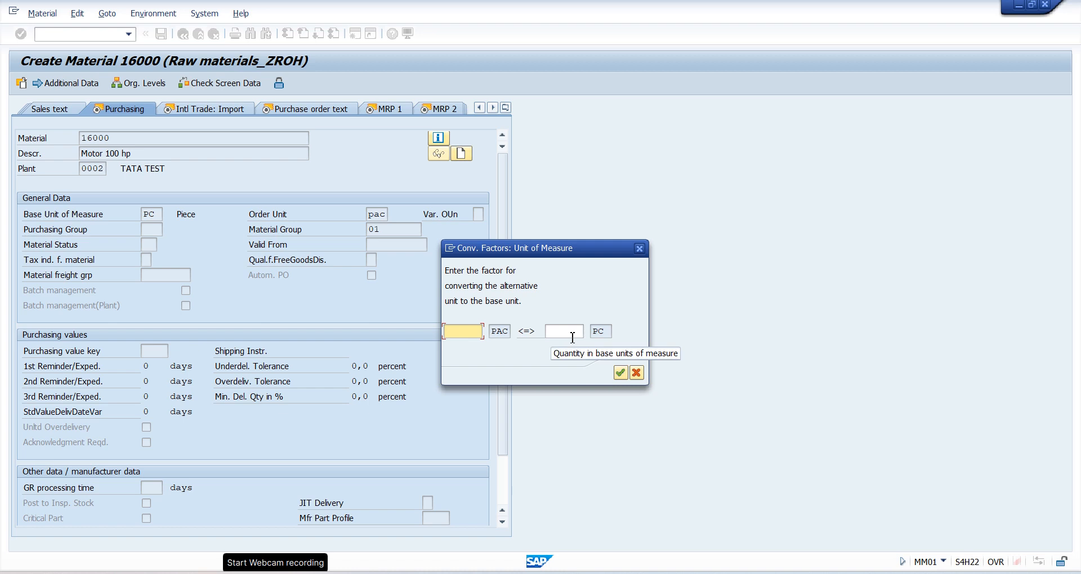
text(1)
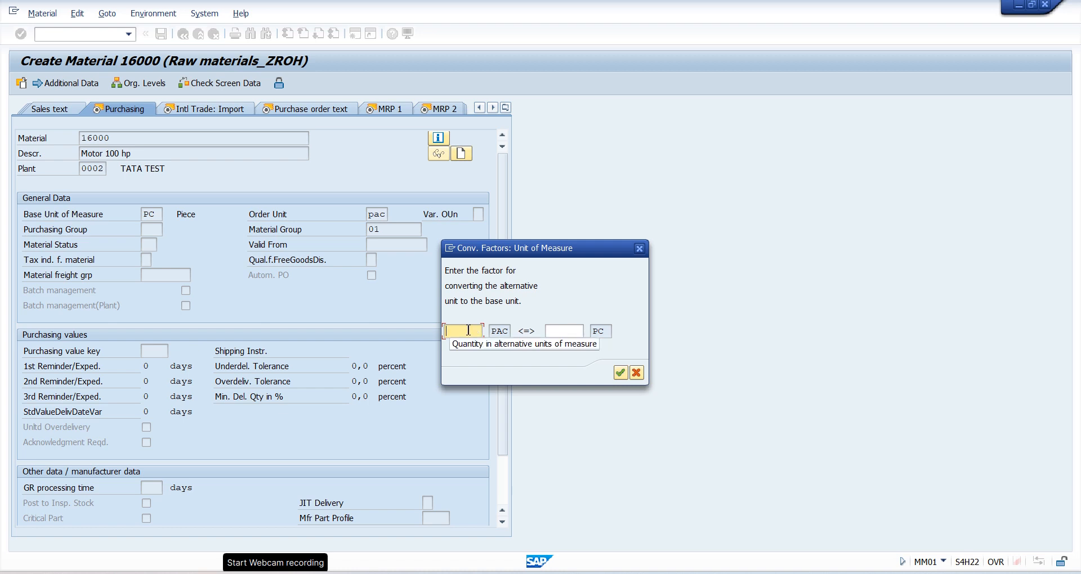
click(570, 332)
text(10)
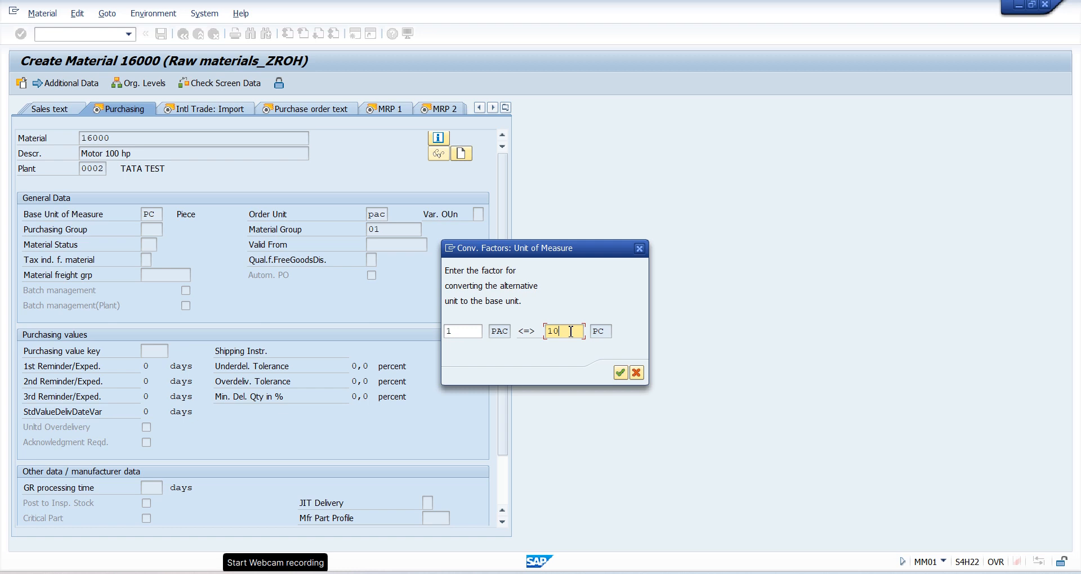
click(608, 333)
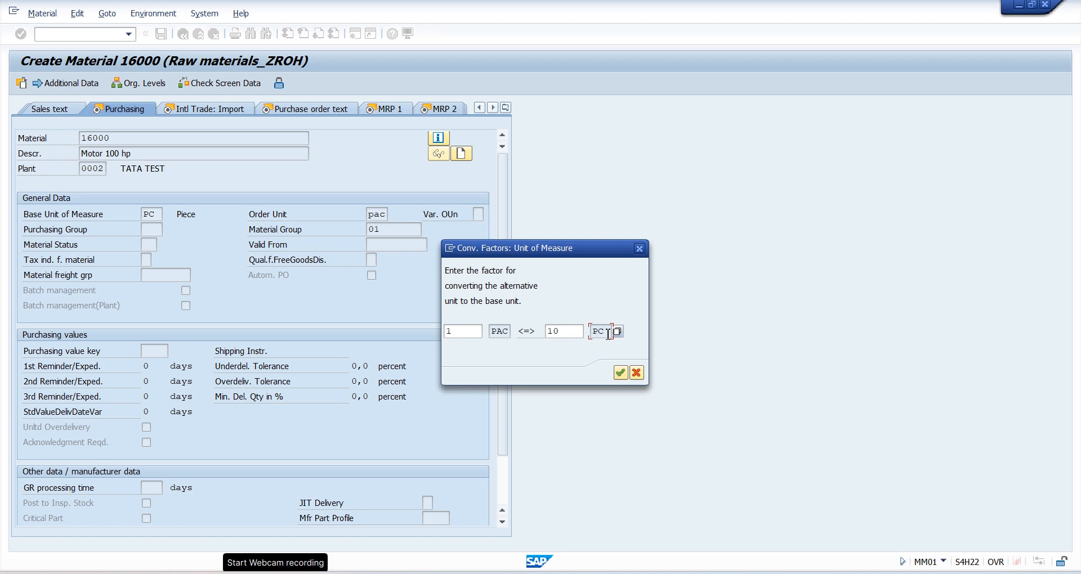
click(620, 373)
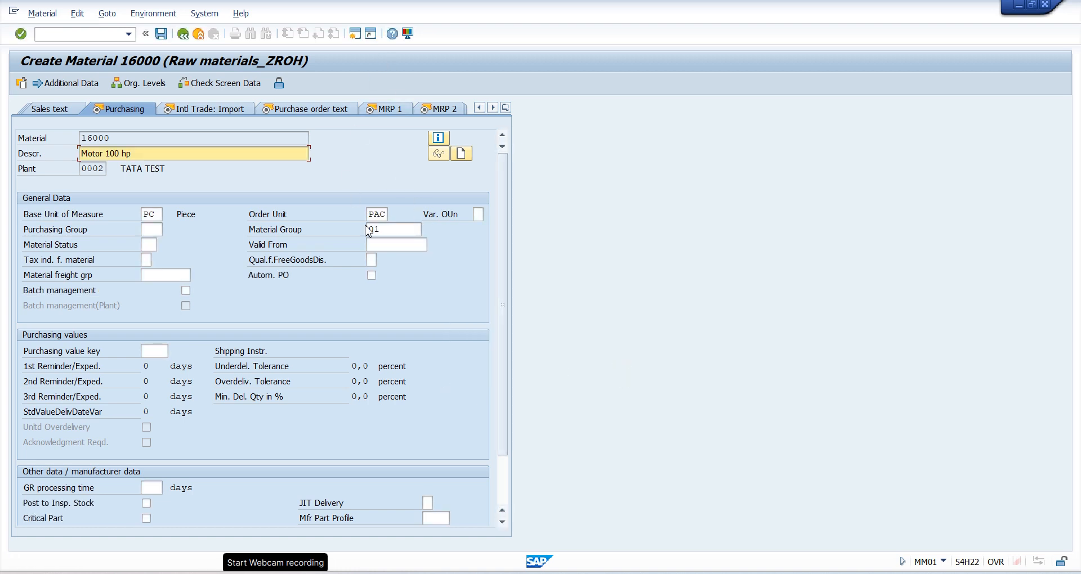
Review the material number, base unit of measure and order unit in the purchasing data.
click(205, 140)
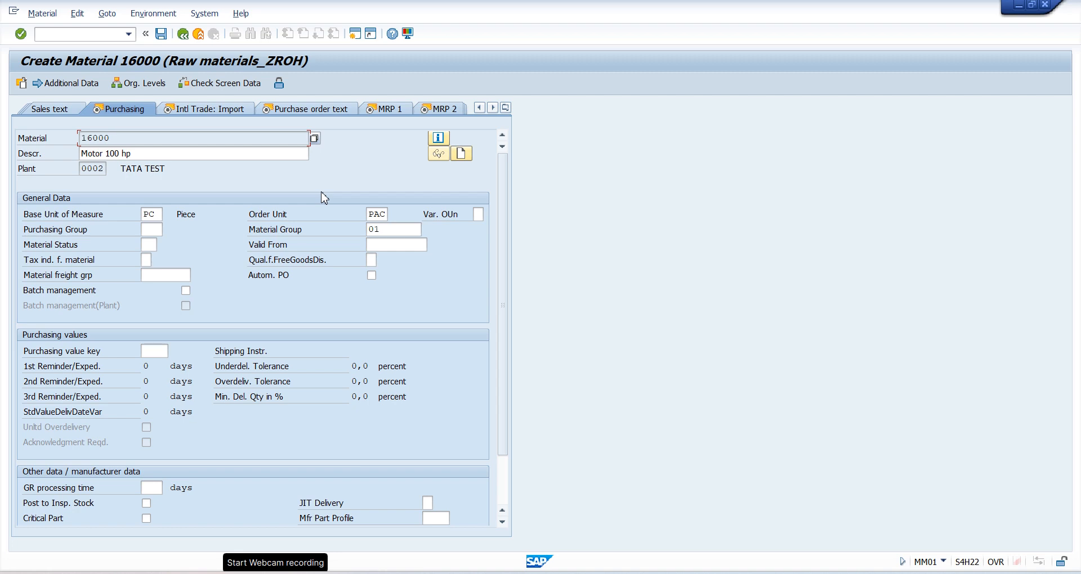
click(153, 213)
click(383, 212)
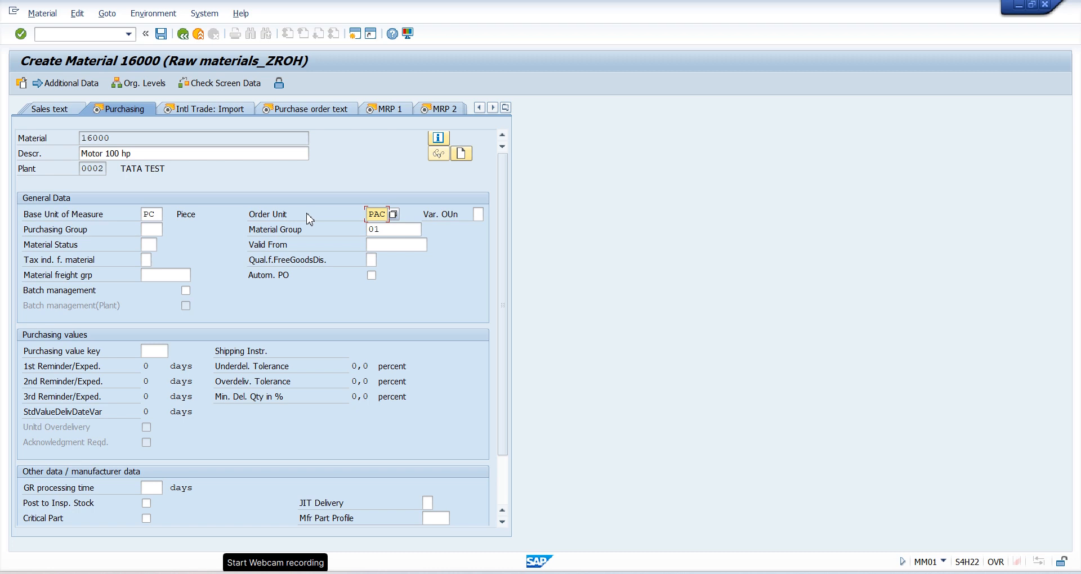
click(121, 147)
click(115, 139)
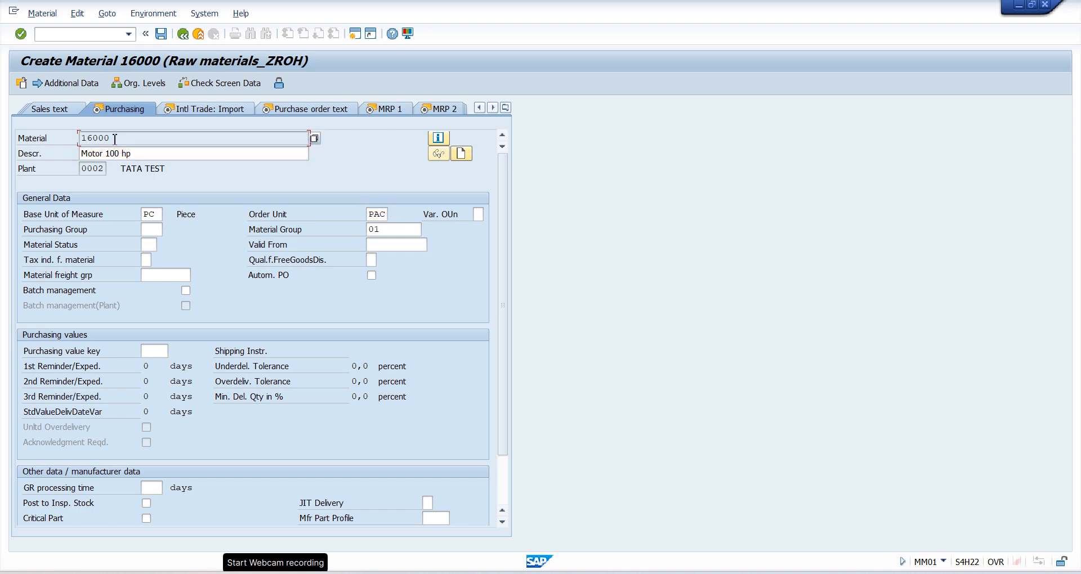
click(157, 216)
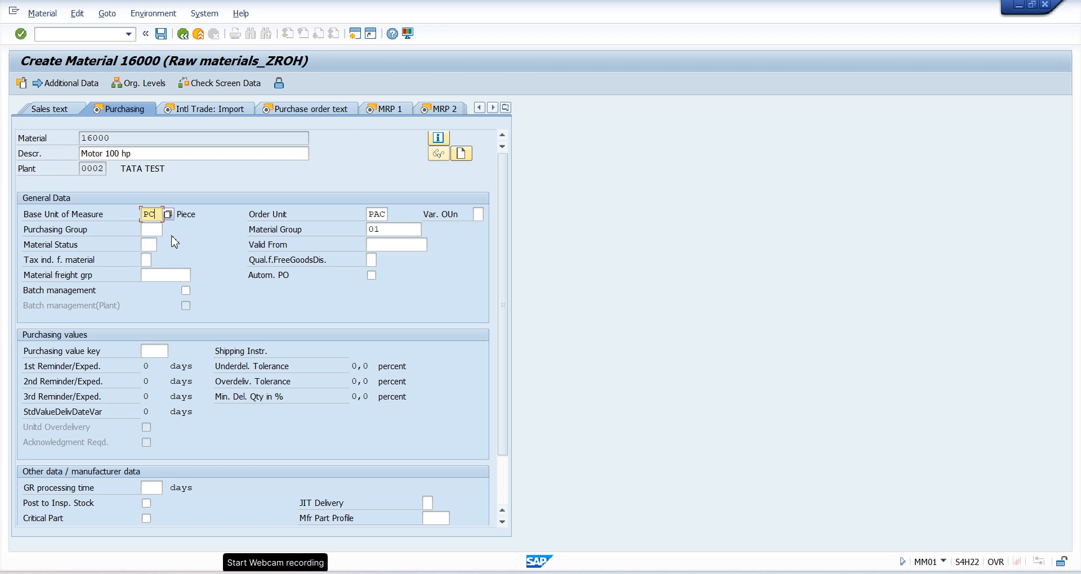
Look up the available purchasing groups and assign group 001 to the material.
click(151, 229)
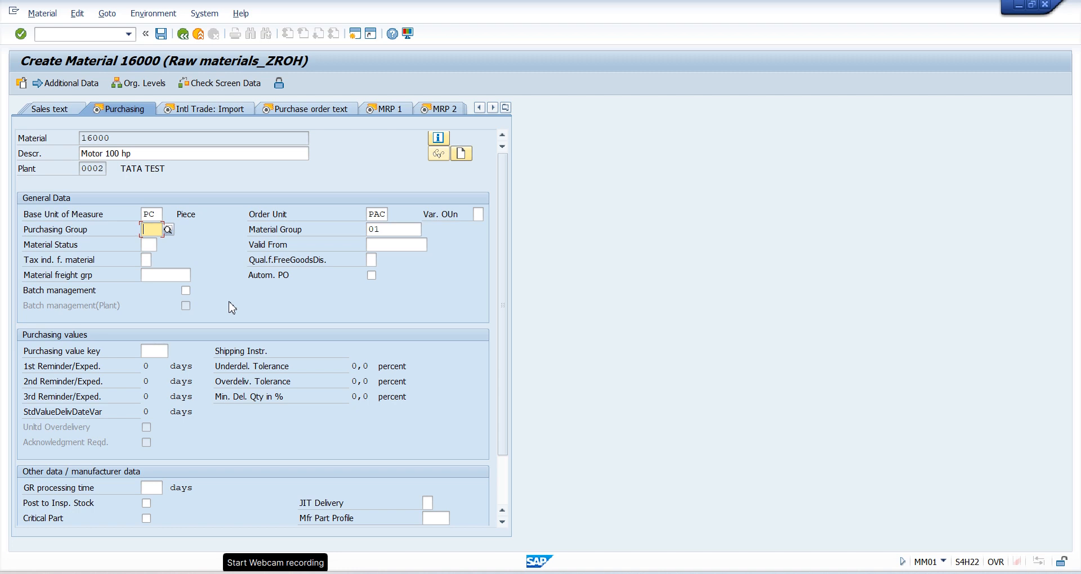
click(168, 230)
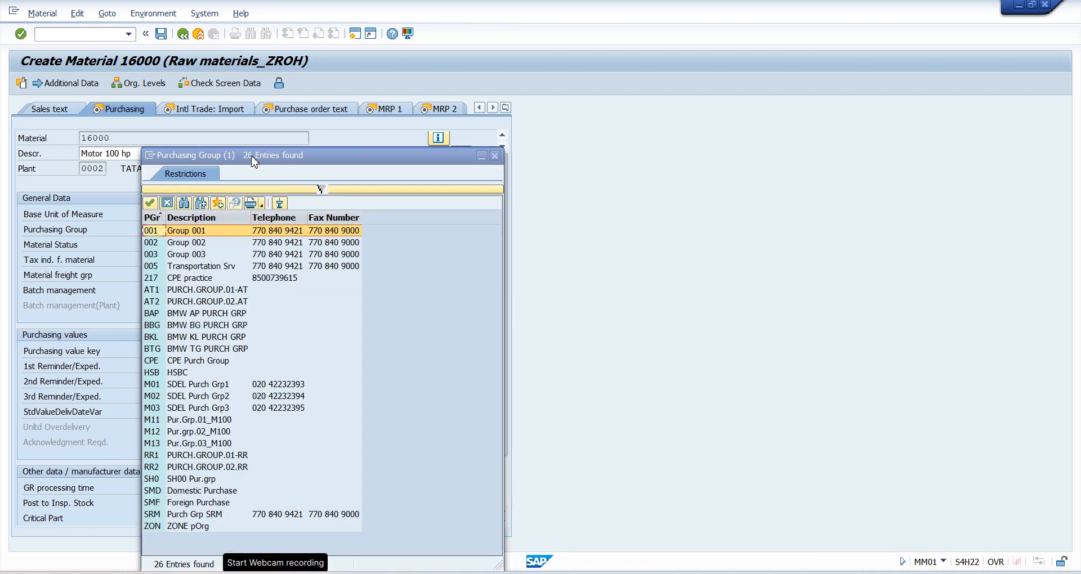
drag(254, 160, 642, 96)
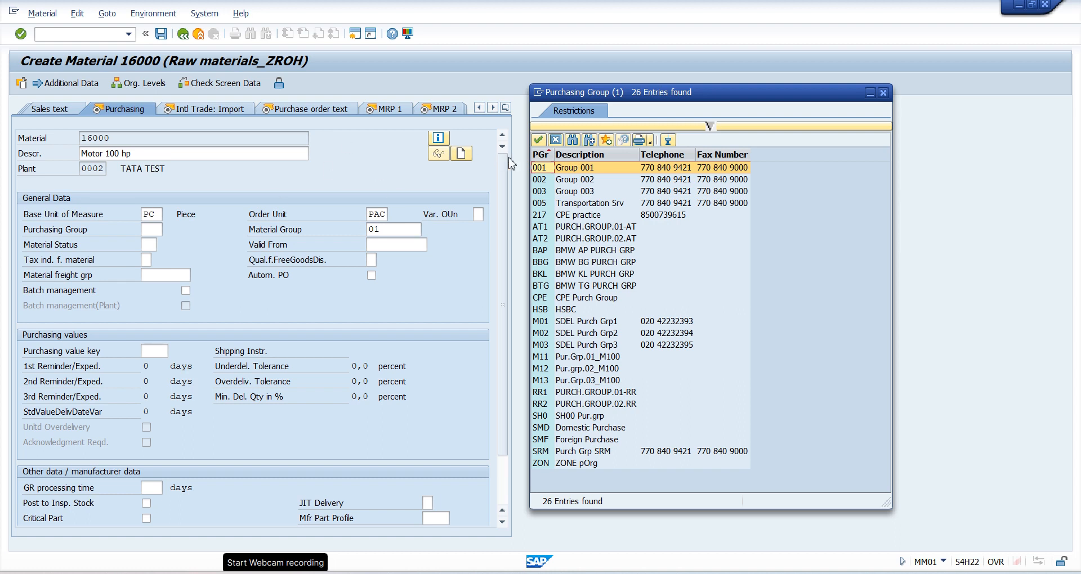
click(571, 169)
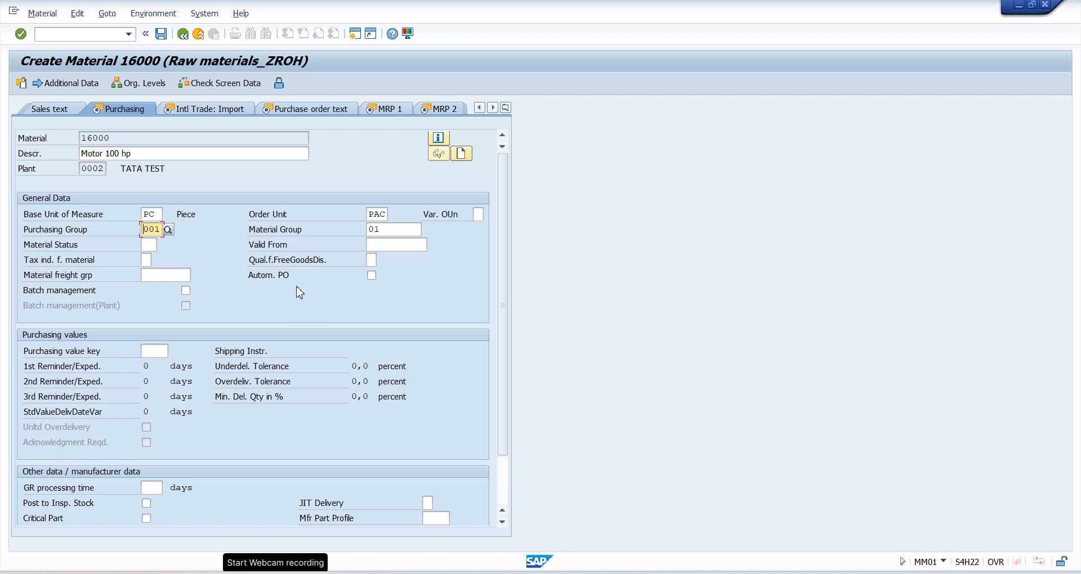
Examine the batch management option, the purchasing value key and the reminder and delivery date variance fields of the purchasing values.
click(186, 291)
click(152, 351)
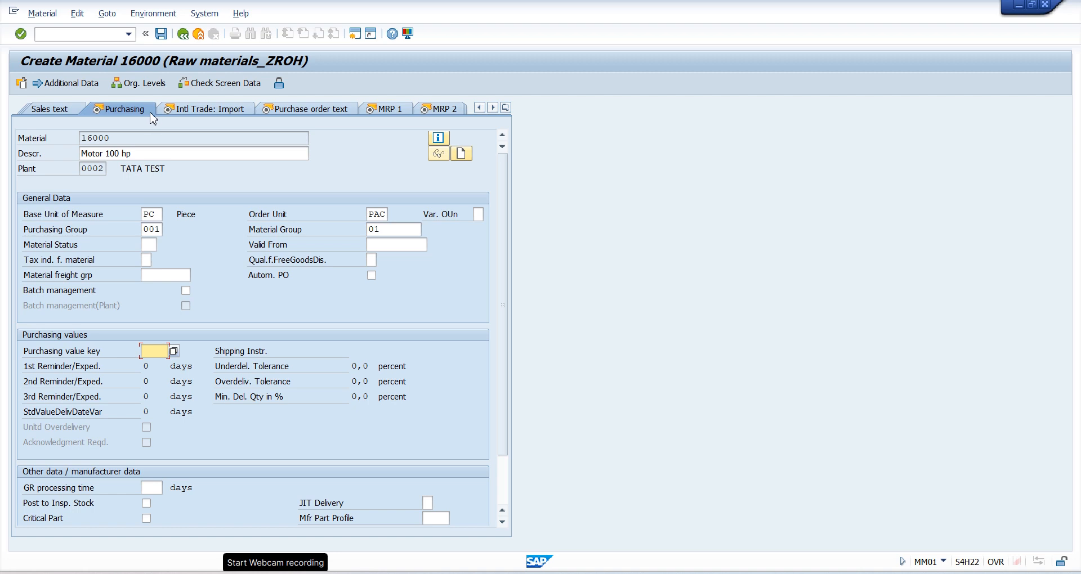
click(120, 137)
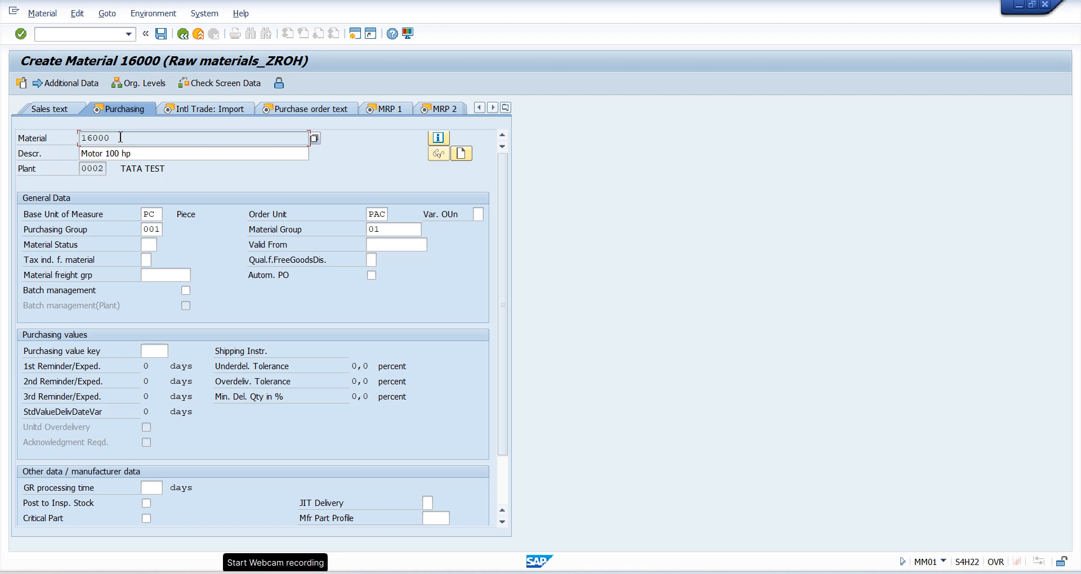
click(83, 351)
click(56, 366)
click(107, 398)
click(96, 370)
click(162, 349)
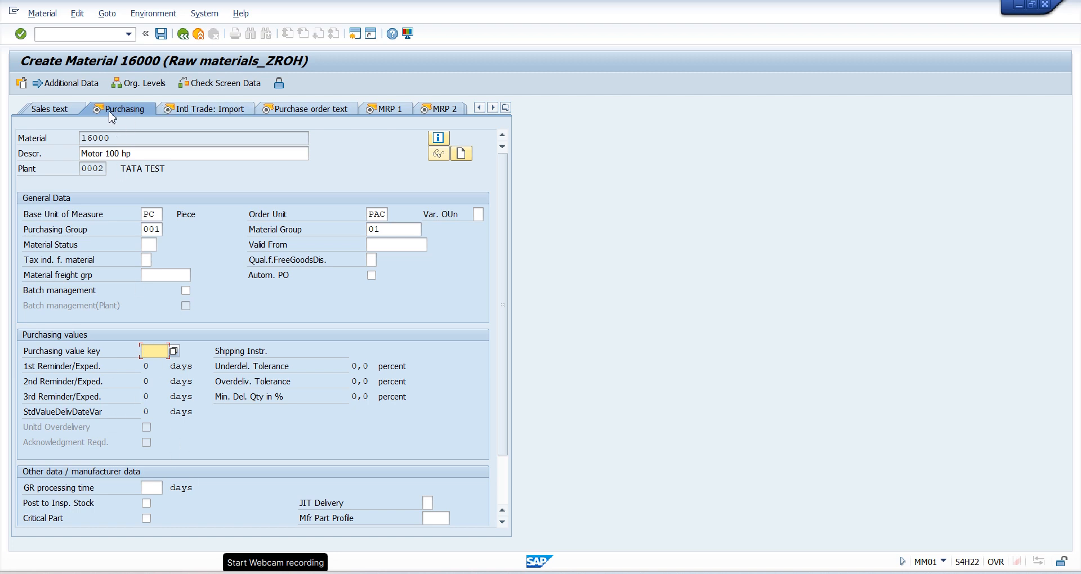
Open the international trade import view and check the country and region of origin fields.
click(204, 111)
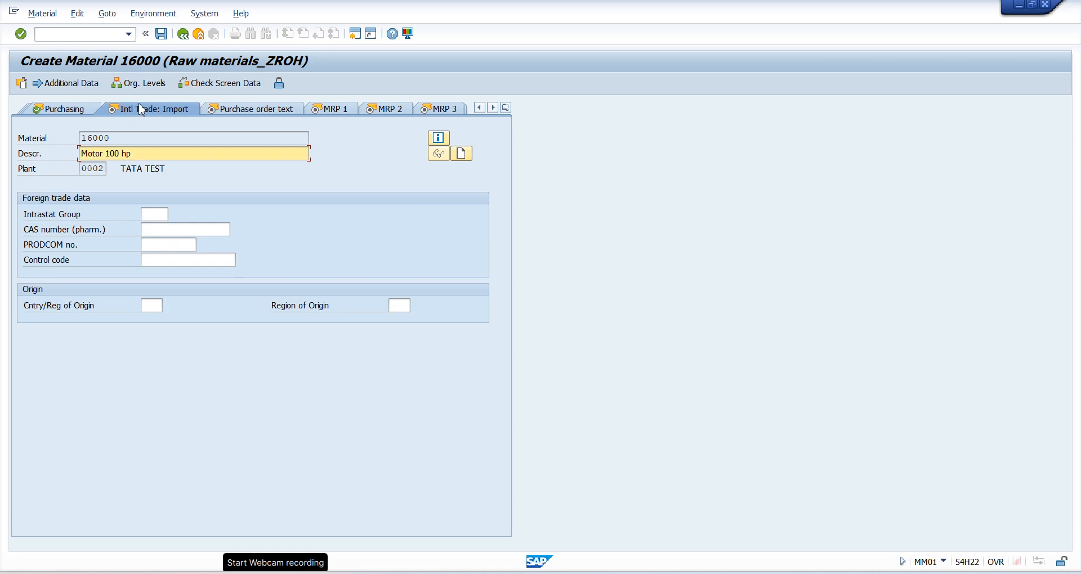
click(82, 110)
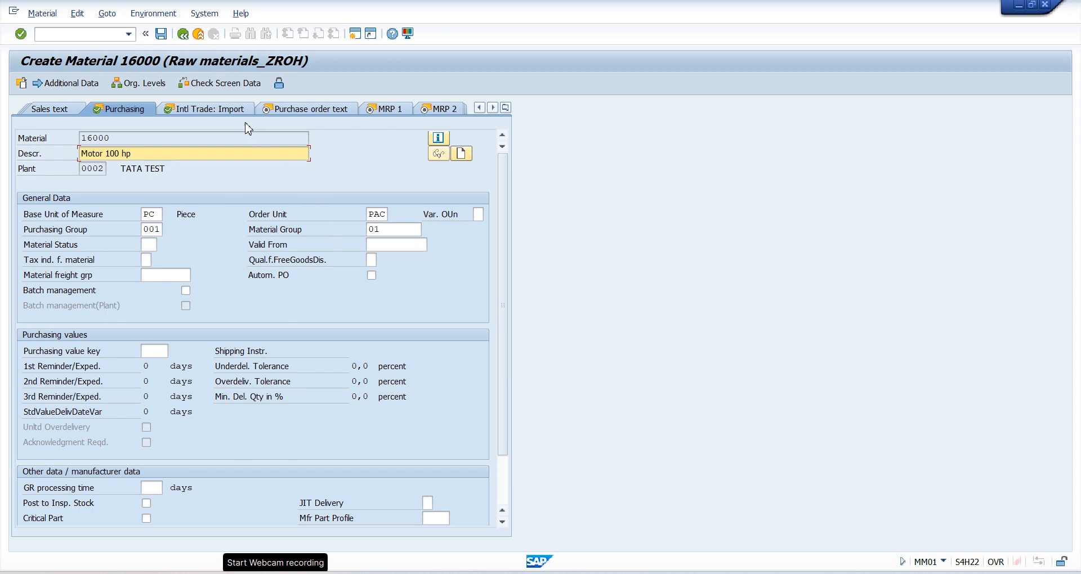
click(217, 110)
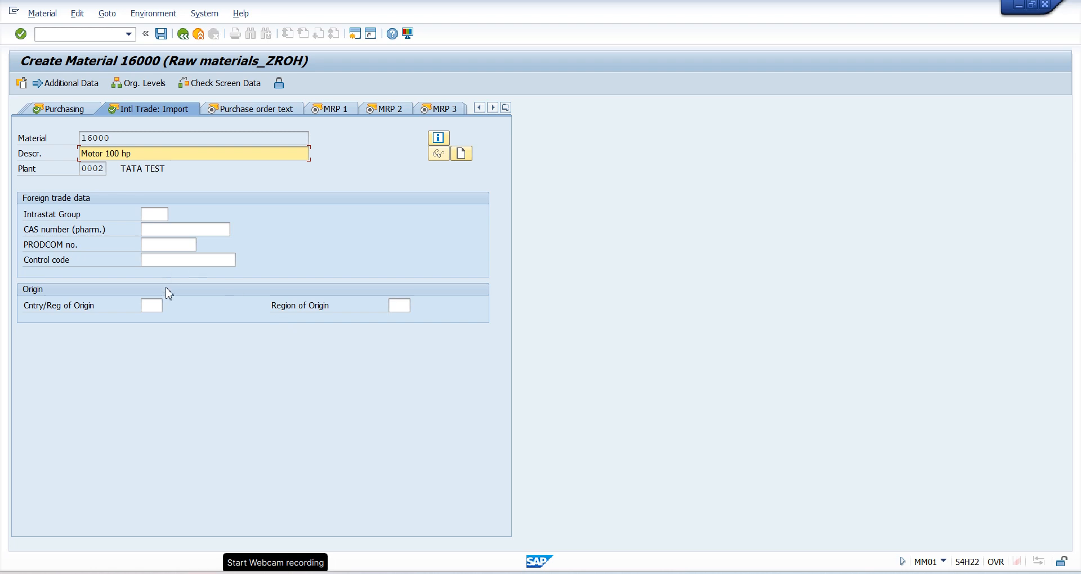
click(155, 305)
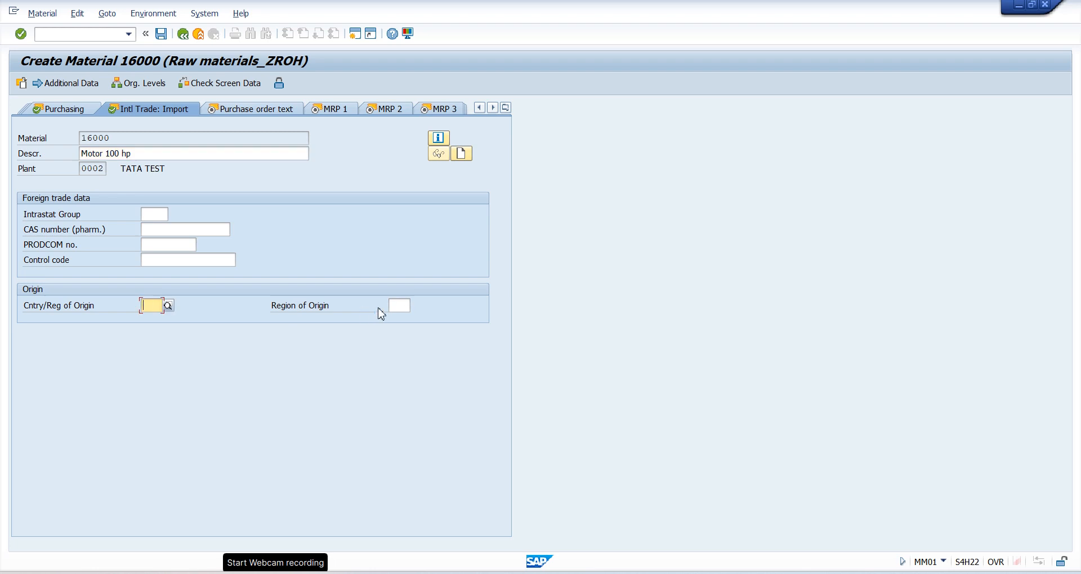
click(404, 309)
Search the foreign trade control codes for country key IN and assign control code BMWIN01.
click(168, 261)
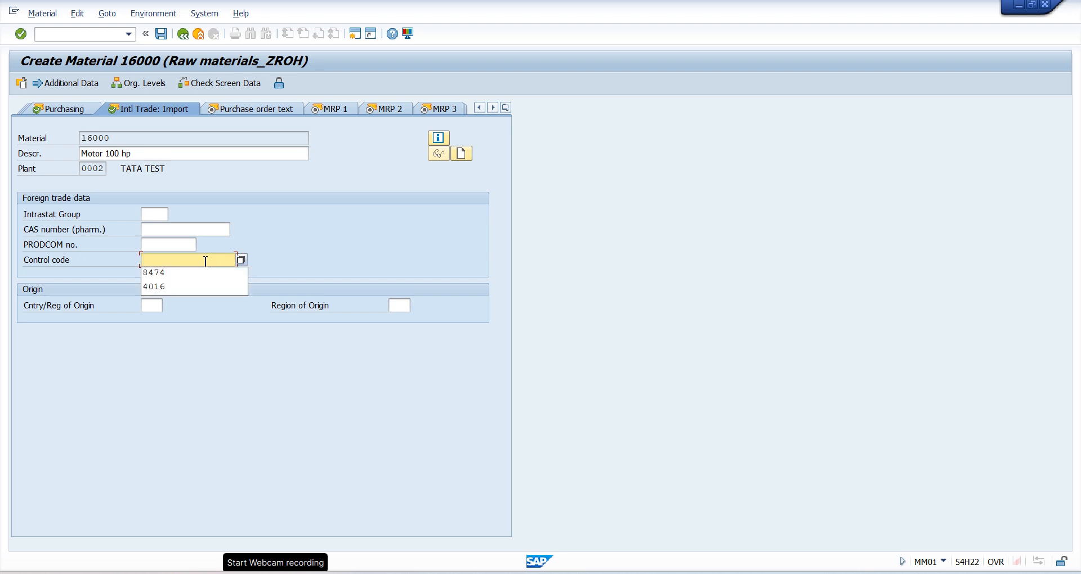
click(241, 264)
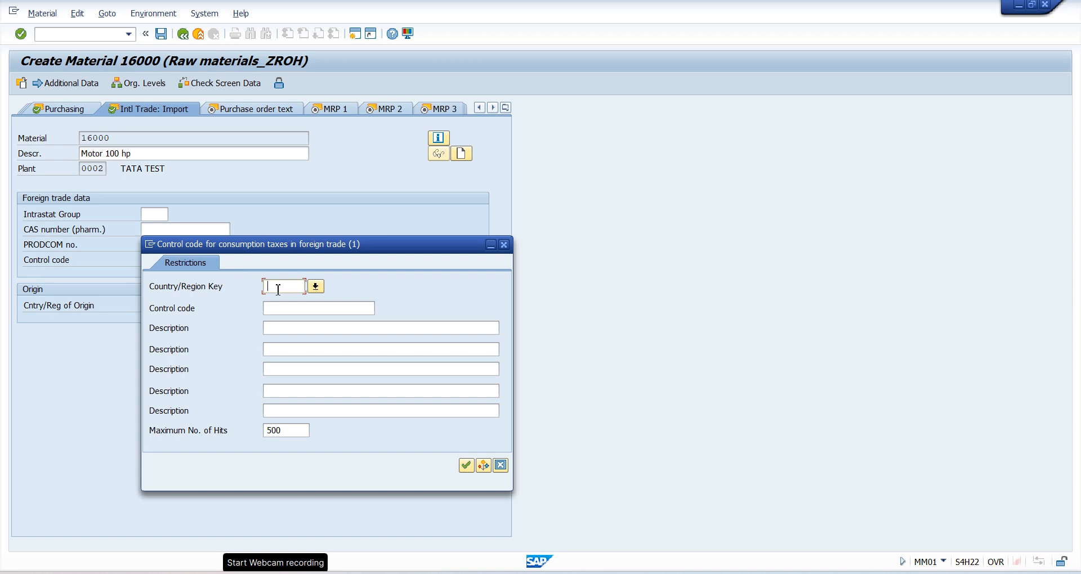
text(in)
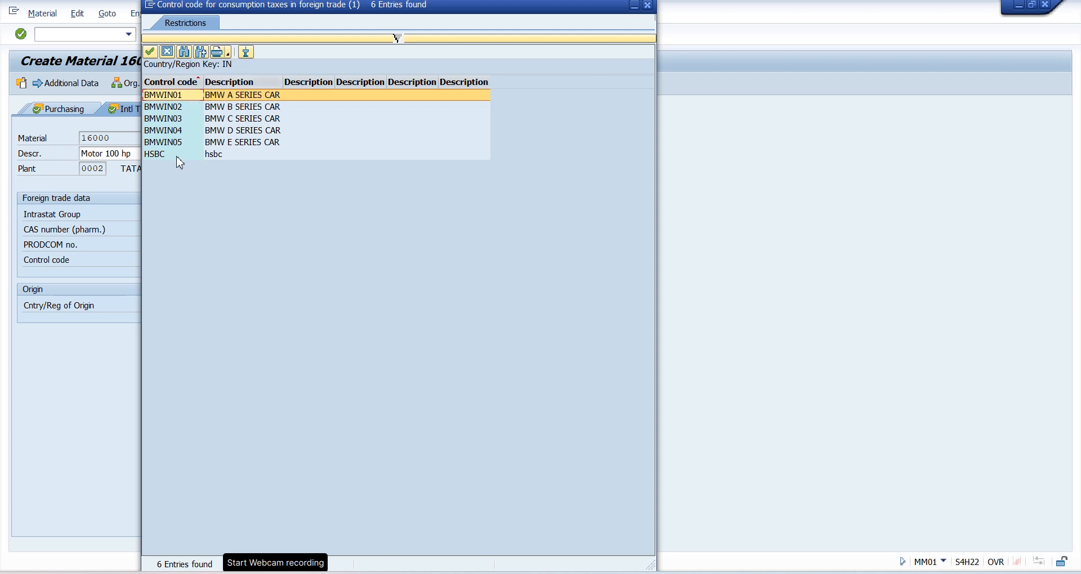
double_click(169, 95)
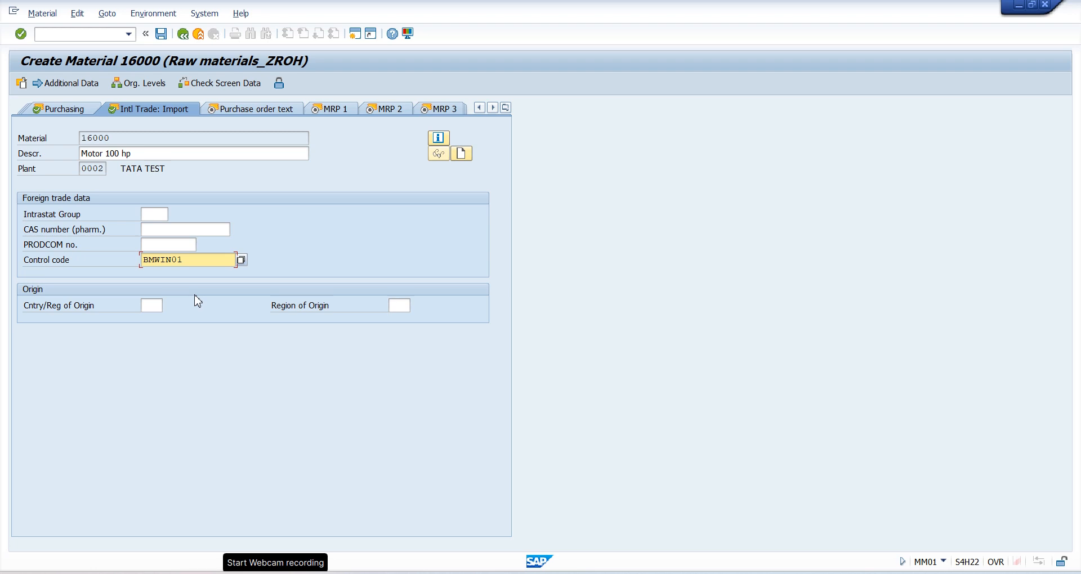
Enter an English purchase order text with the lines "specifications", "sssss", "ffff", a blank line and "dddd".
click(250, 112)
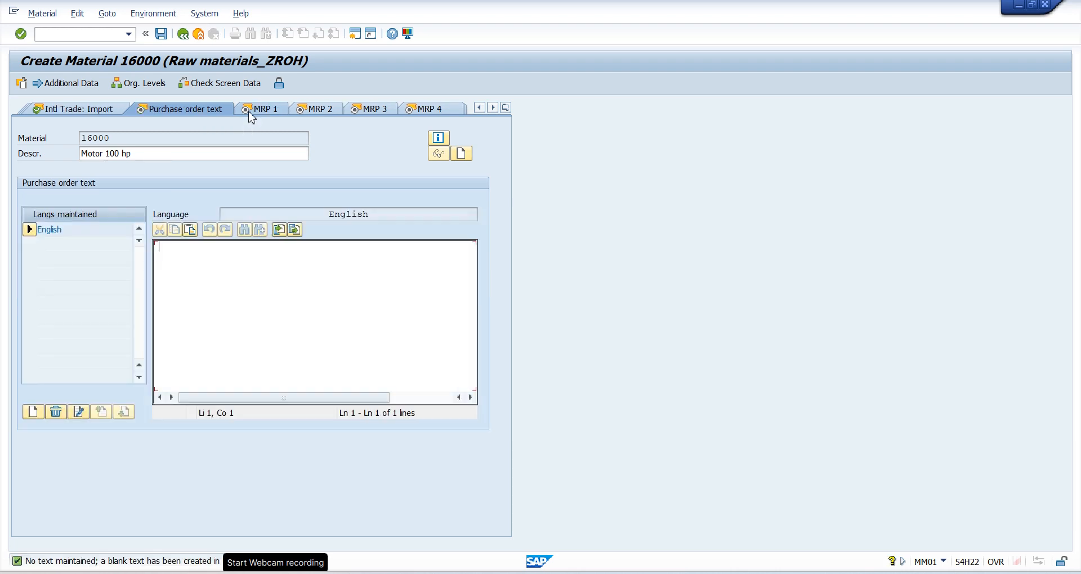
click(156, 154)
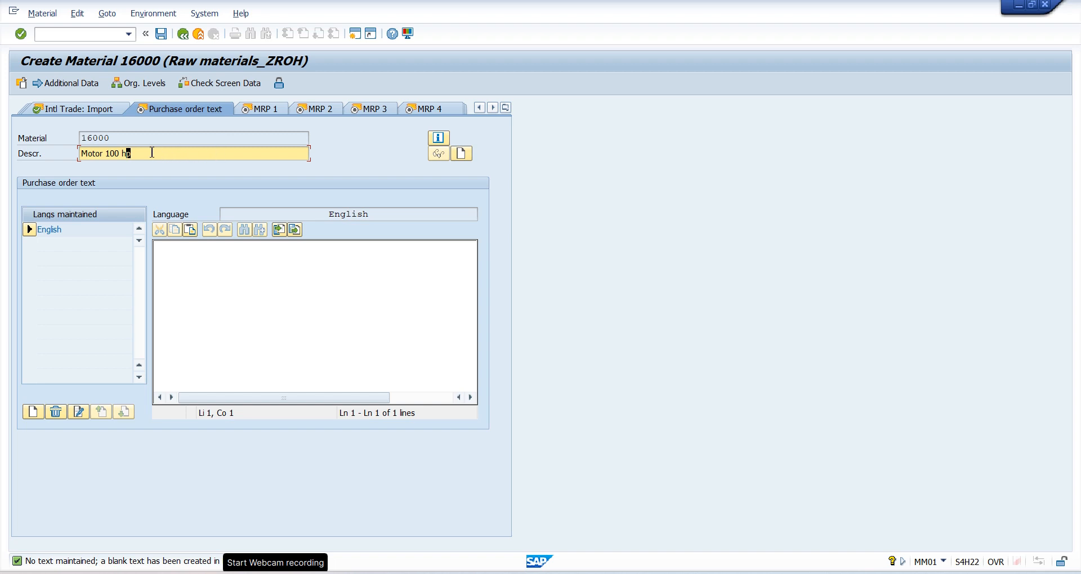
click(192, 262)
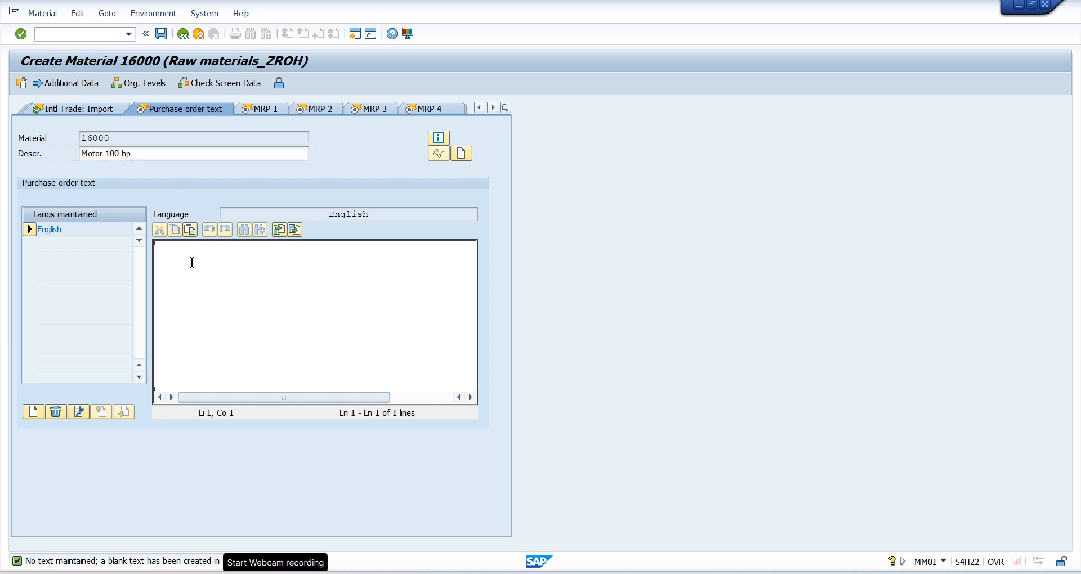
text(specific)
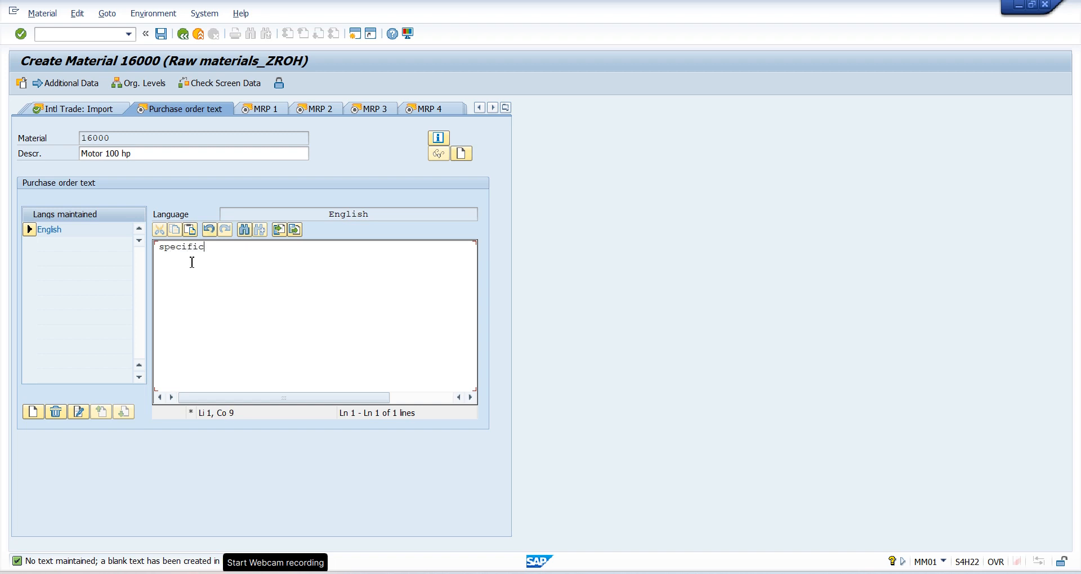
text(ations)
key(Return)
text(sssss)
key(Return)
text(ffff)
key(Return)
key(Return)
text(dddd)
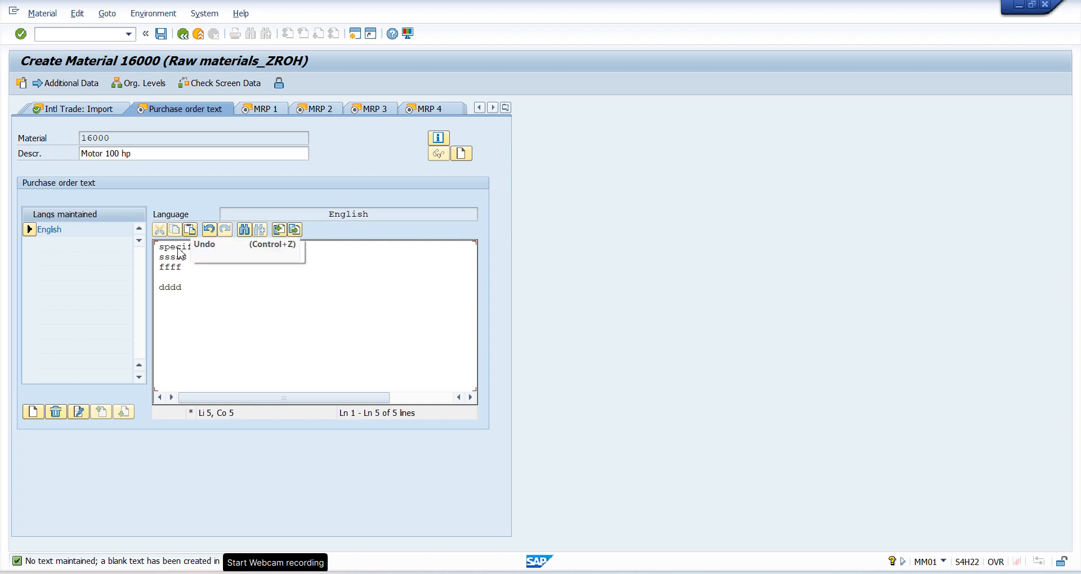
Check which languages are offered for creating an additional purchase order text, and close the selection without creating one.
click(33, 411)
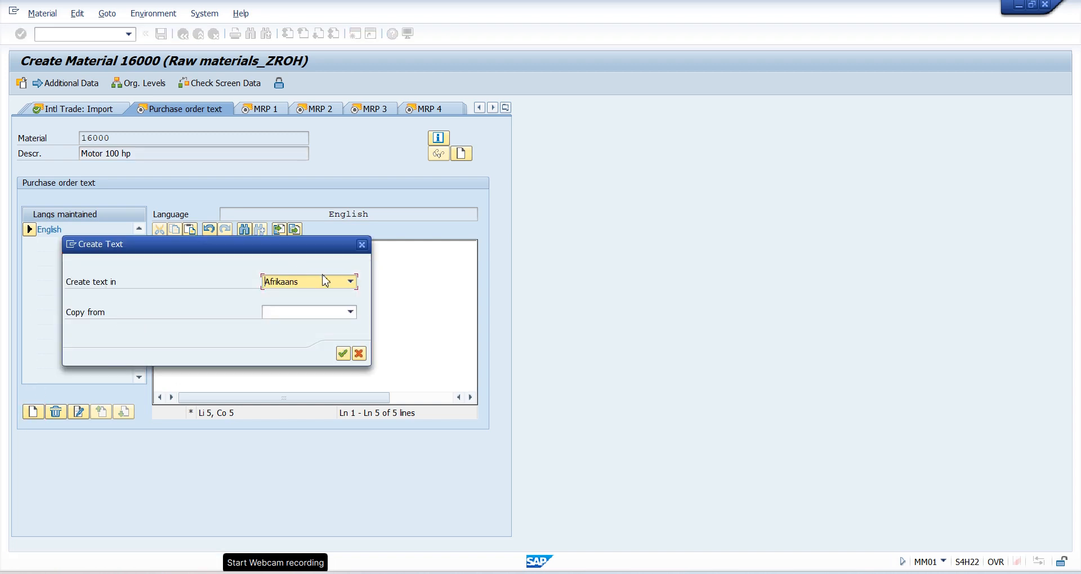
click(350, 282)
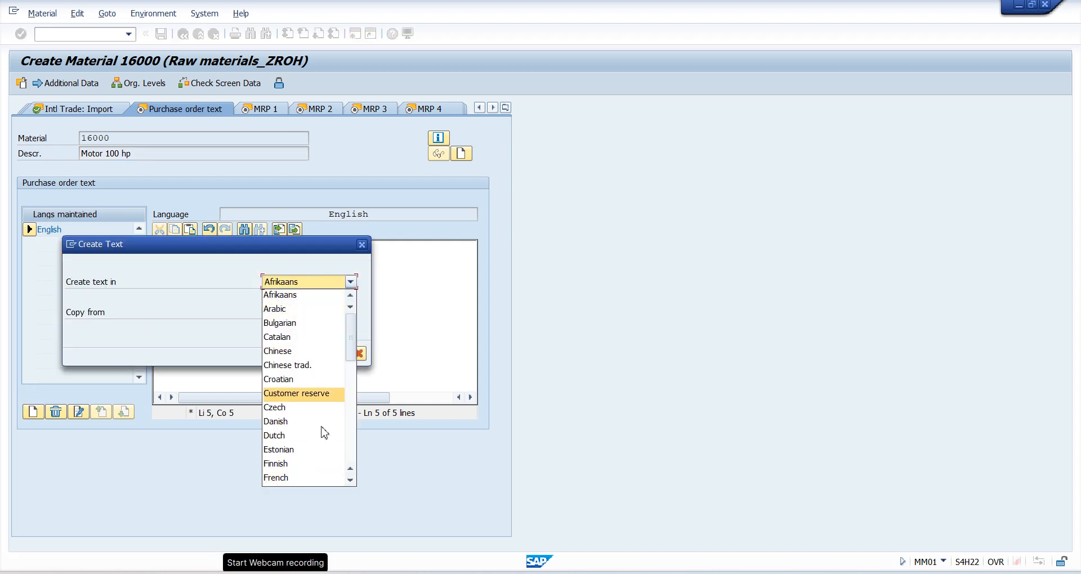
click(353, 420)
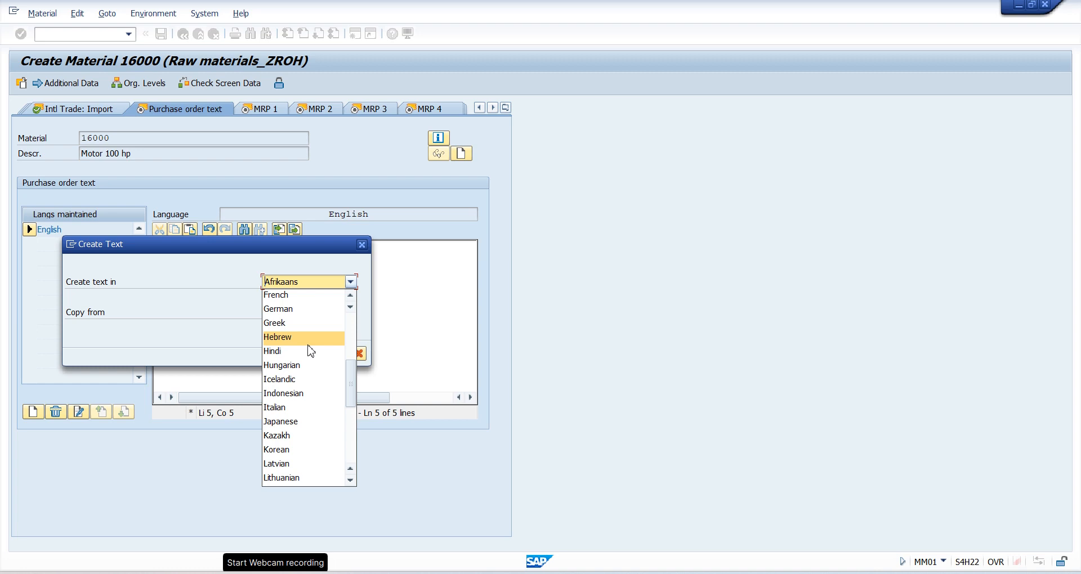
click(361, 244)
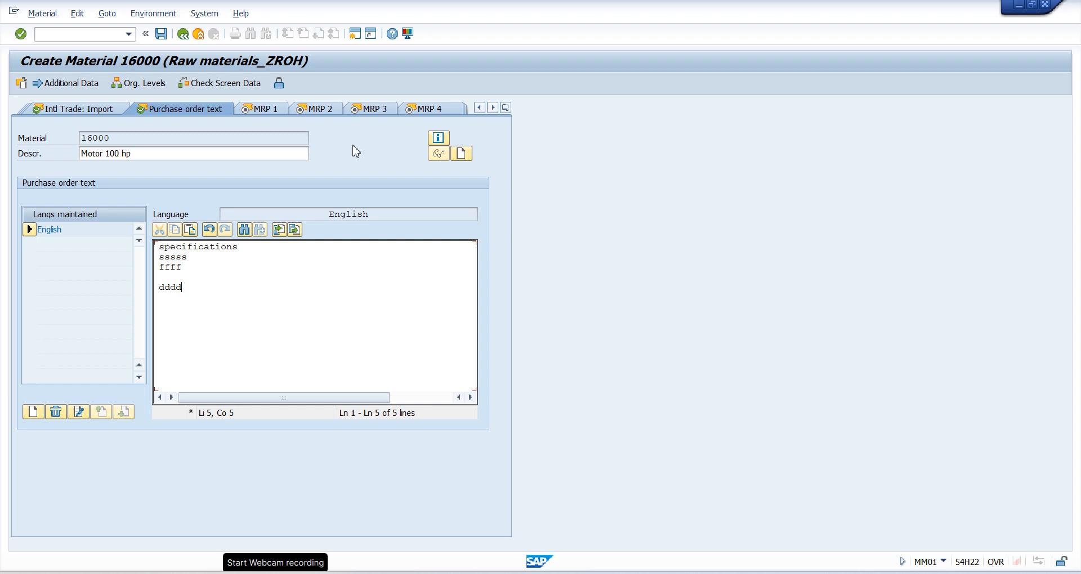
Open the MRP 1 view of the material and select its material number field.
click(266, 110)
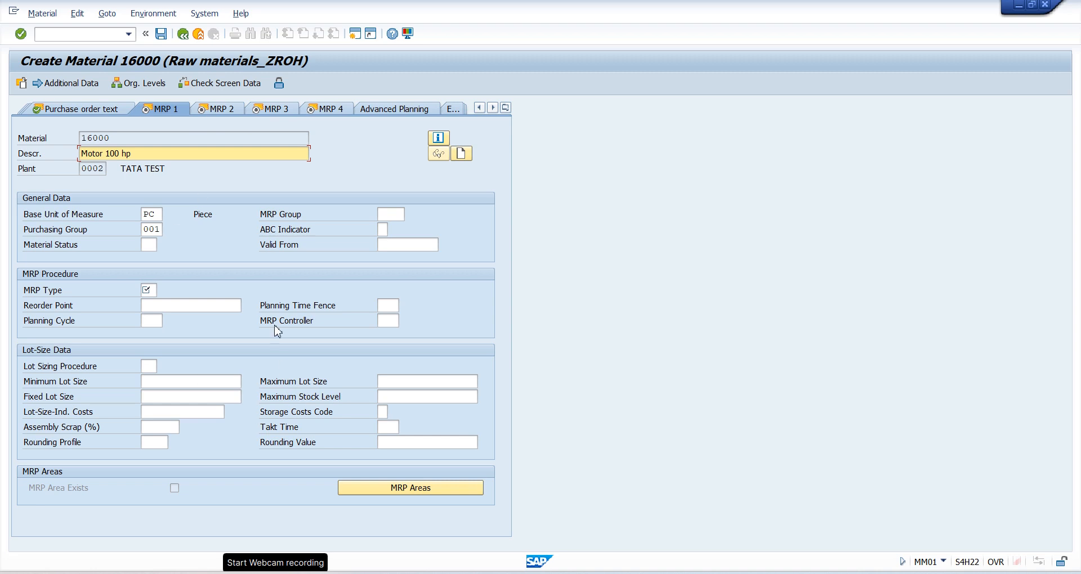
click(148, 140)
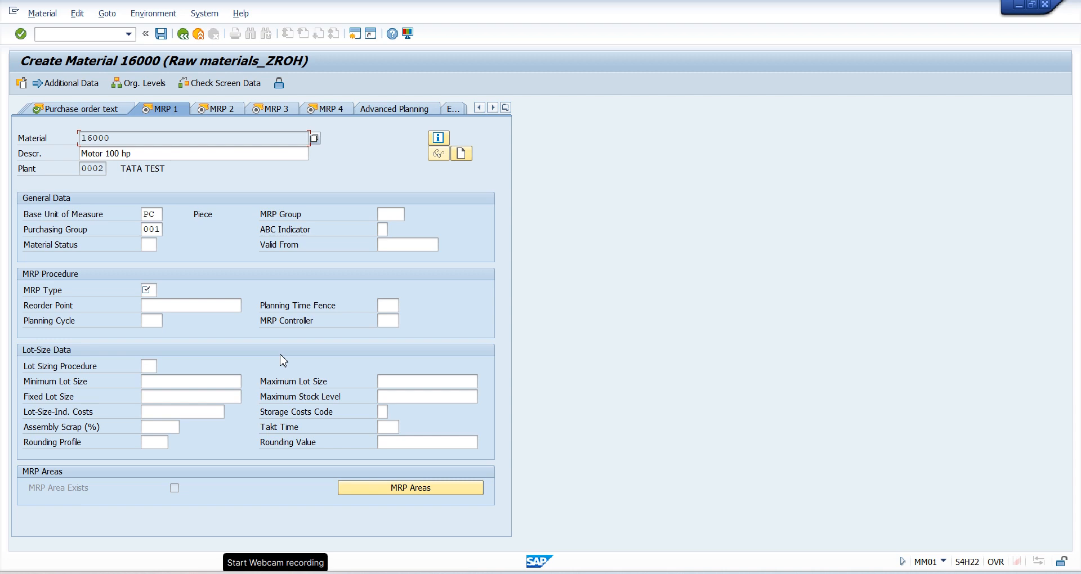
In the MRP 1 view, set the MRP type to PD and the MRP controller to 001.
click(151, 291)
key(space)
key(Down)
key(Return)
click(388, 320)
key(space)
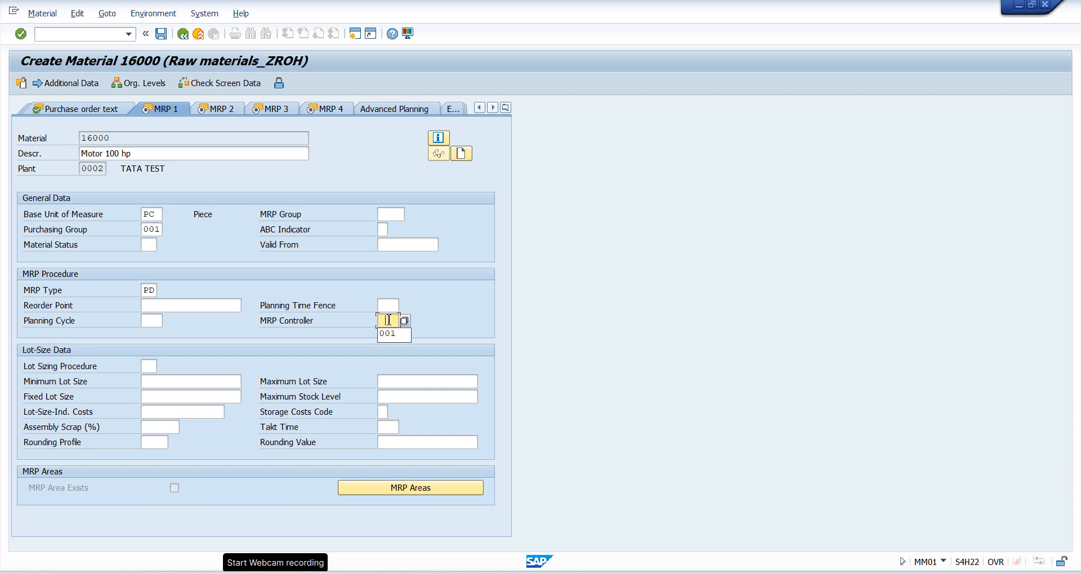
key(Down)
key(Return)
Set the lot sizing procedure to EX in the material's lot-size data.
click(158, 366)
key(space)
key(Down)
key(Return)
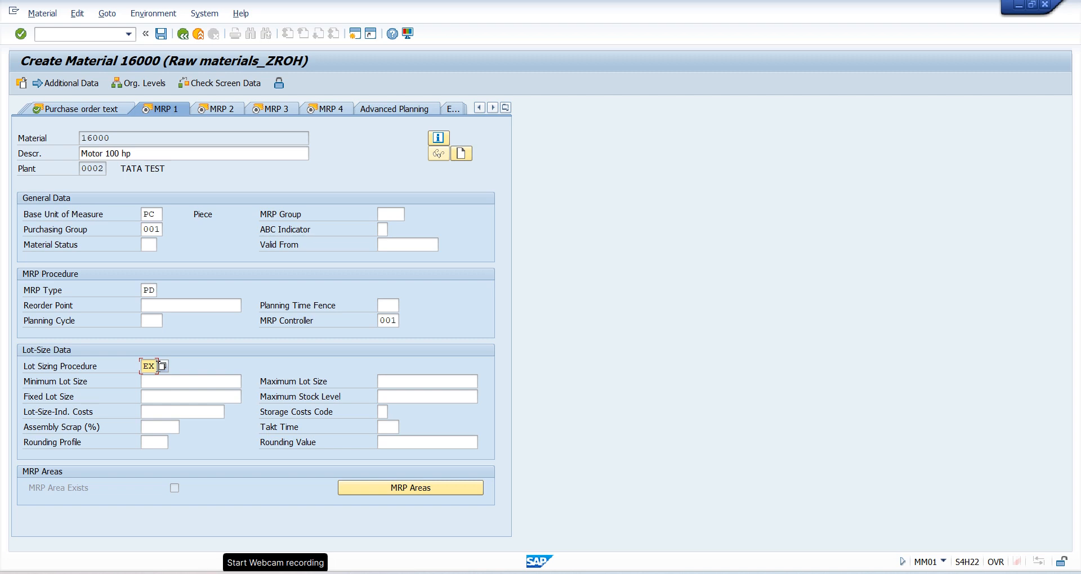
Enter a planned delivery time of 7 days in the MRP 2 view and continue to MRP 3.
click(218, 113)
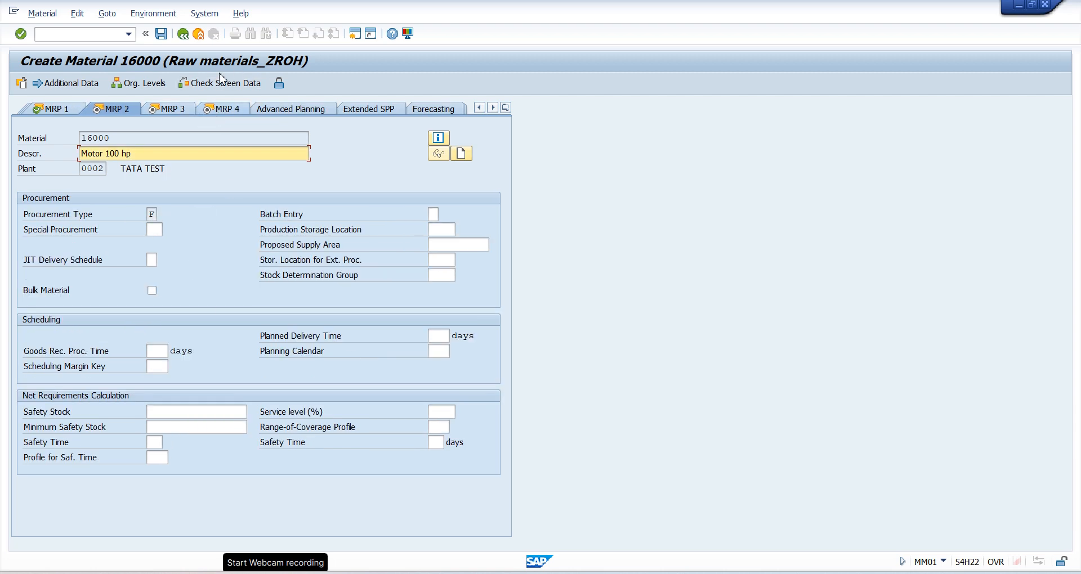
click(173, 110)
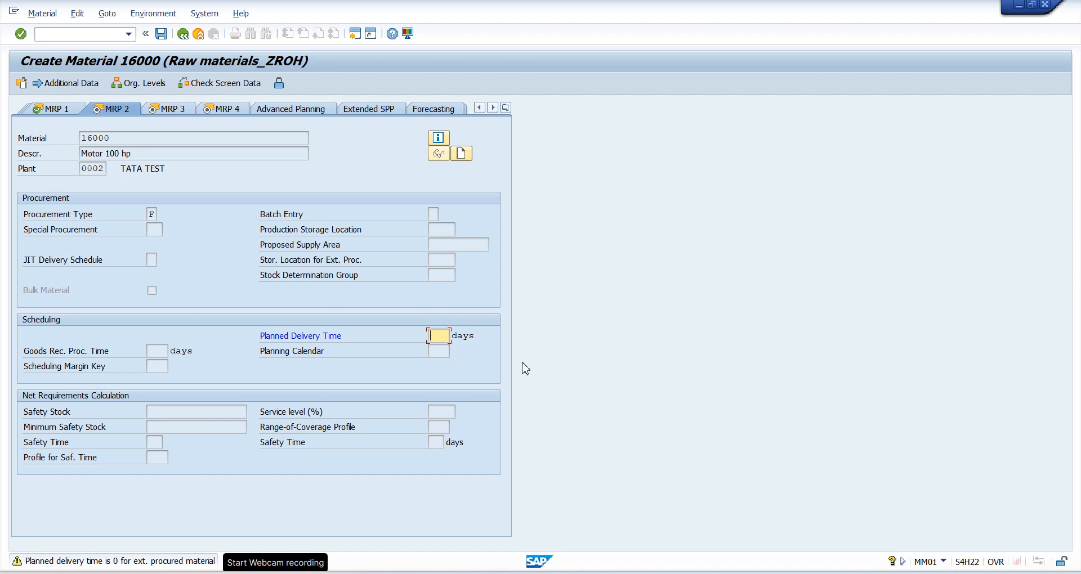
text(7)
key(Return)
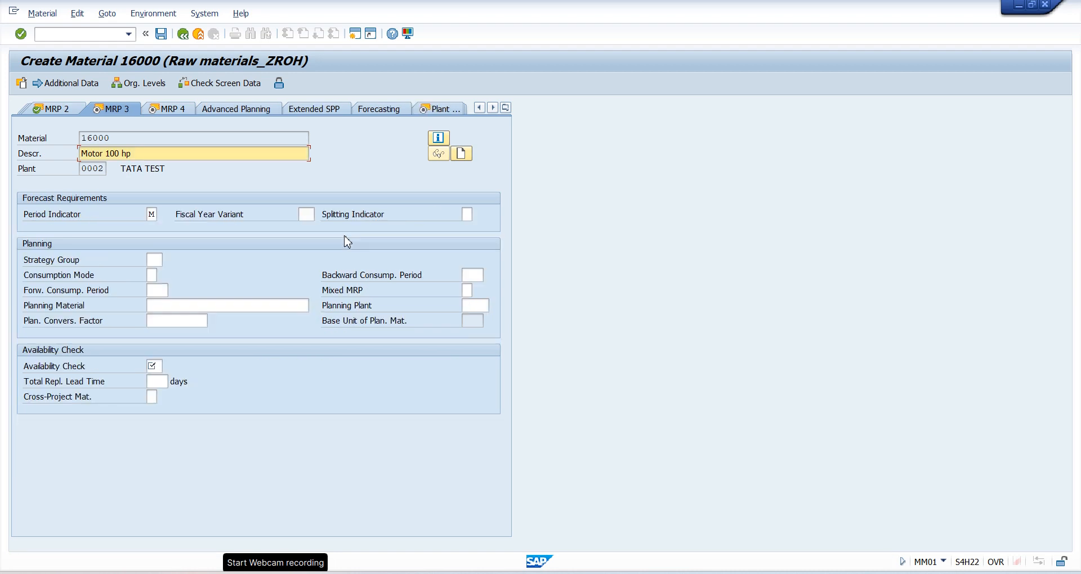
Set the availability check in the MRP 3 view to checking group 02 (Individ.requirements).
click(158, 365)
click(168, 367)
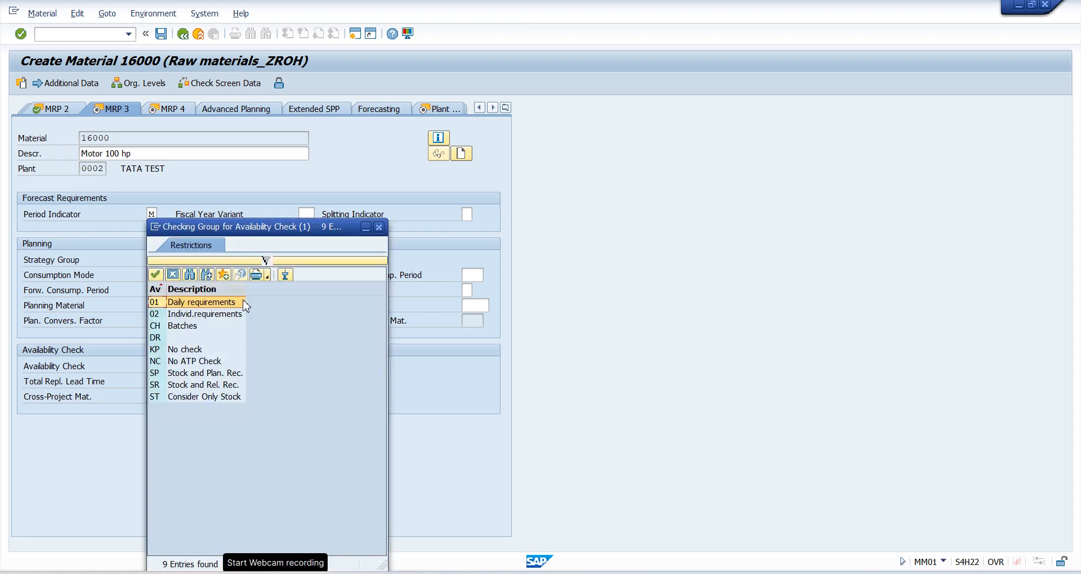
double_click(204, 314)
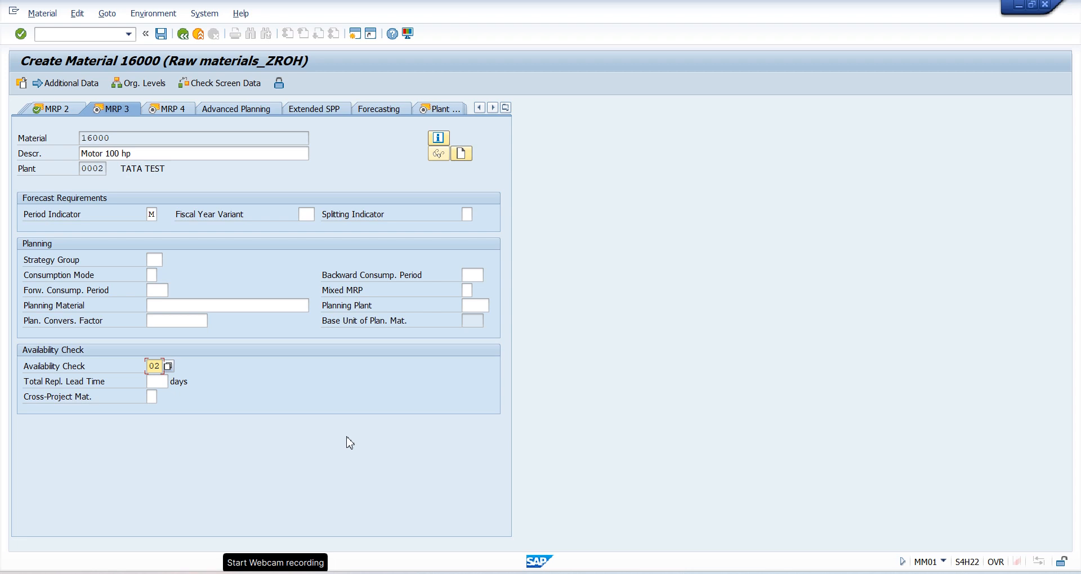
Examine the shelf life, storage conditions, unit of issue and serial number profile fields in the Plant data / stor. 1 and 2 views.
click(506, 107)
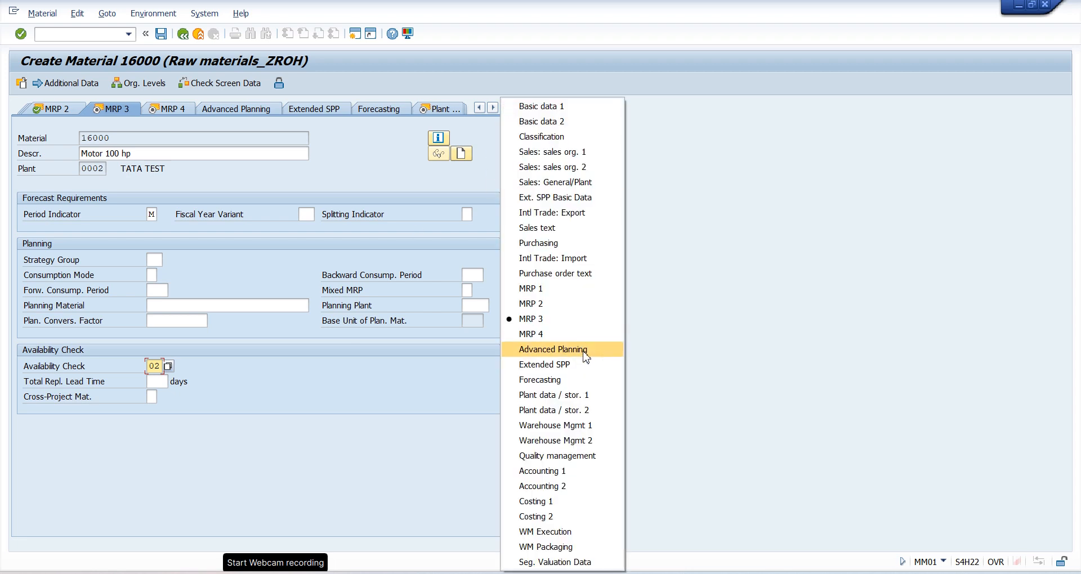
click(563, 399)
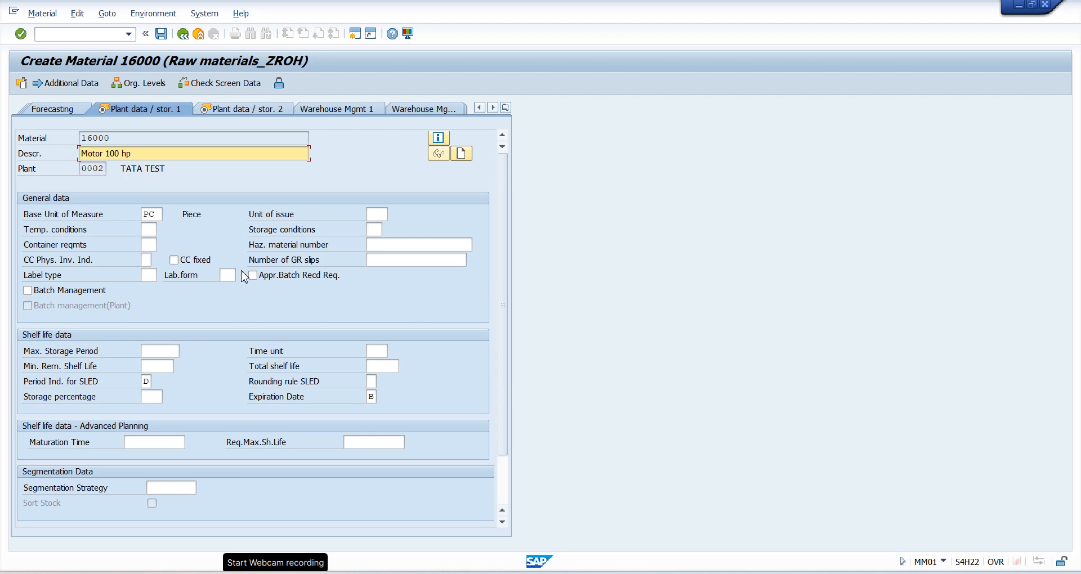
click(159, 365)
click(383, 368)
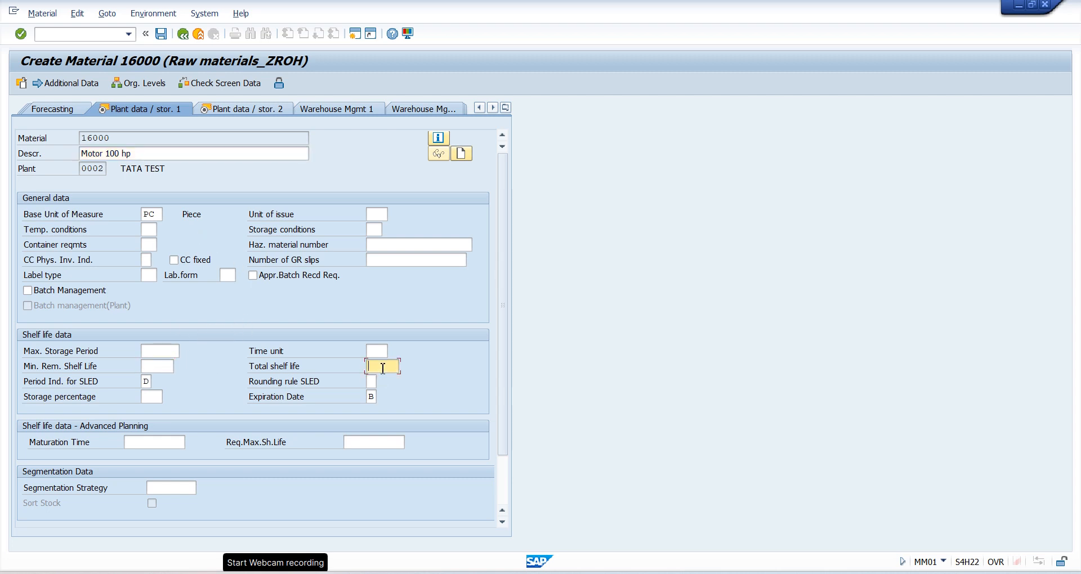
click(374, 229)
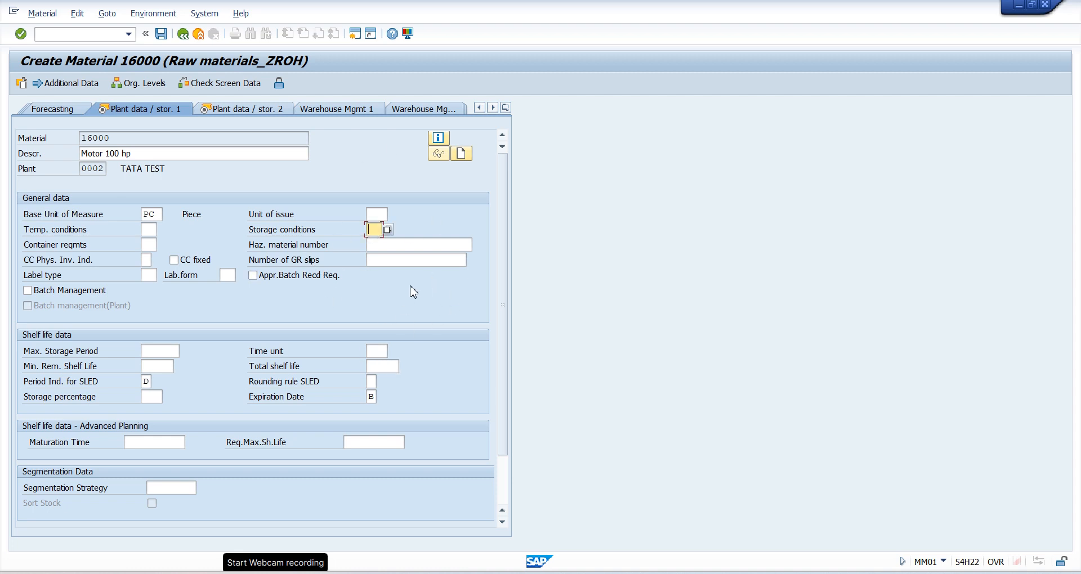
click(375, 215)
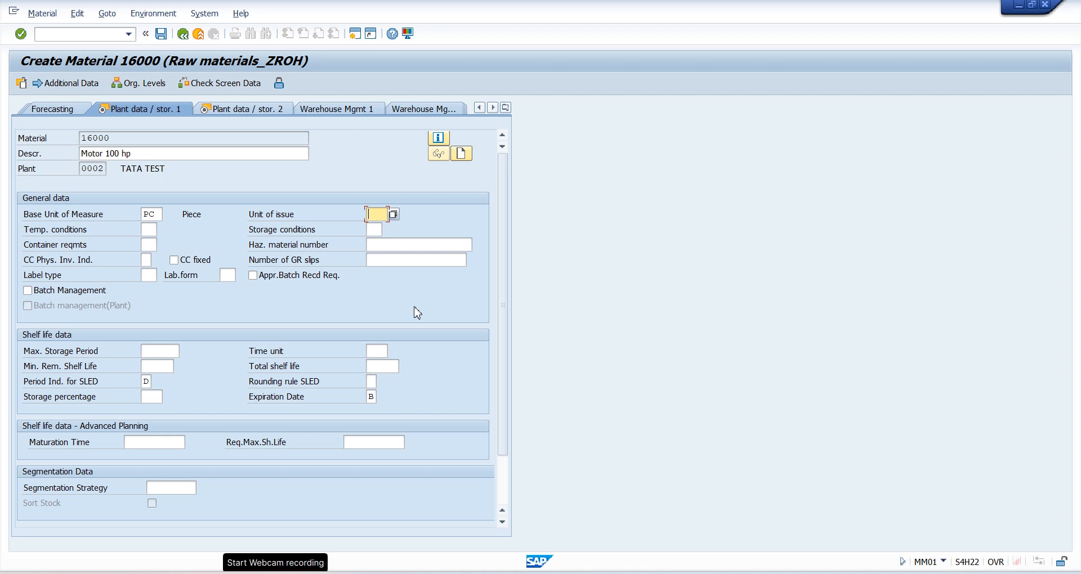
click(265, 109)
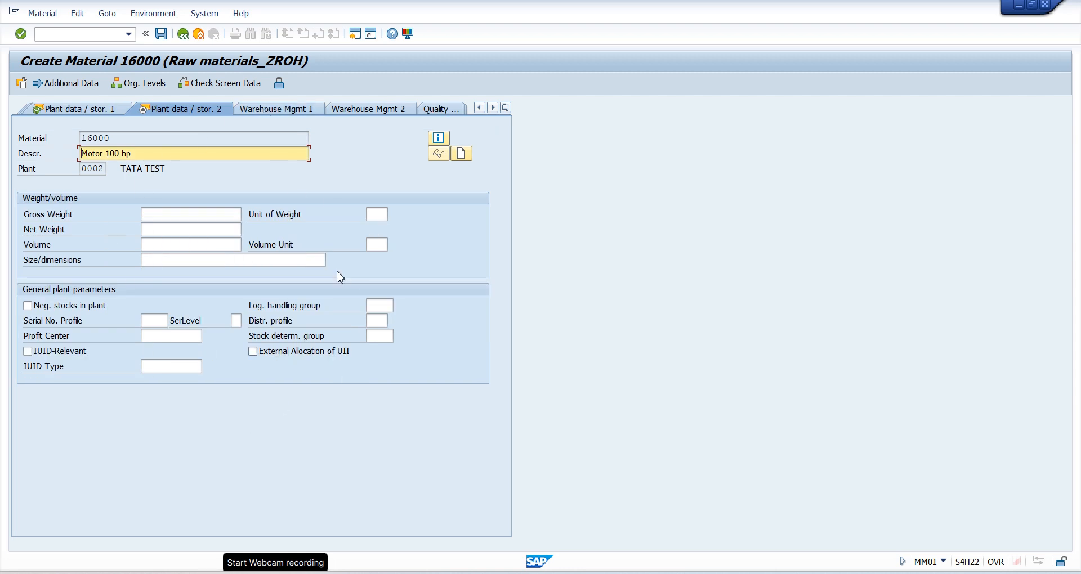
click(146, 319)
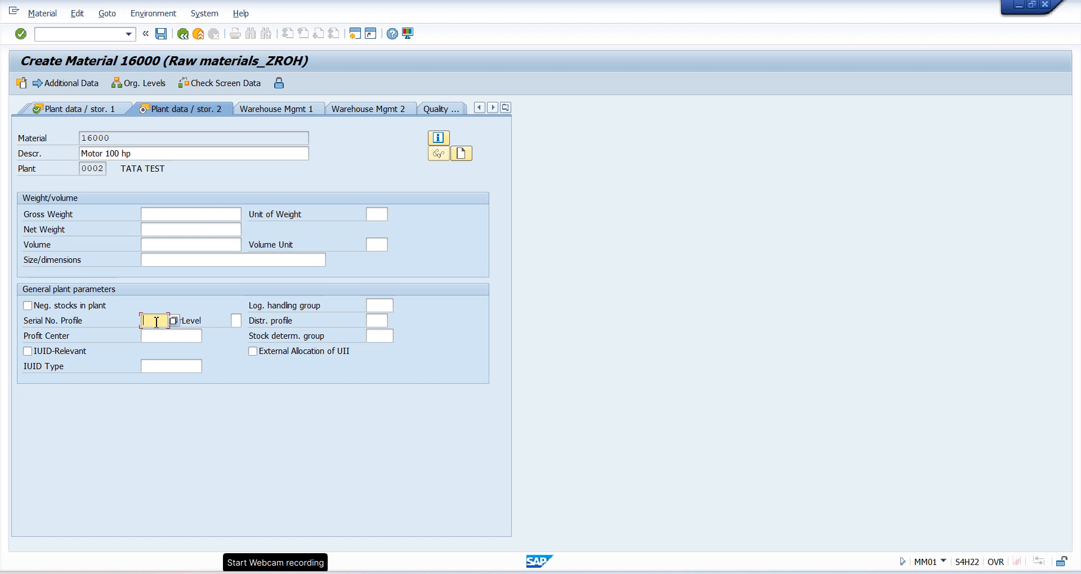
Open the Accounting 1 view and assign valuation class 3000 (Raw Materials) from the list of valuation classes.
click(506, 108)
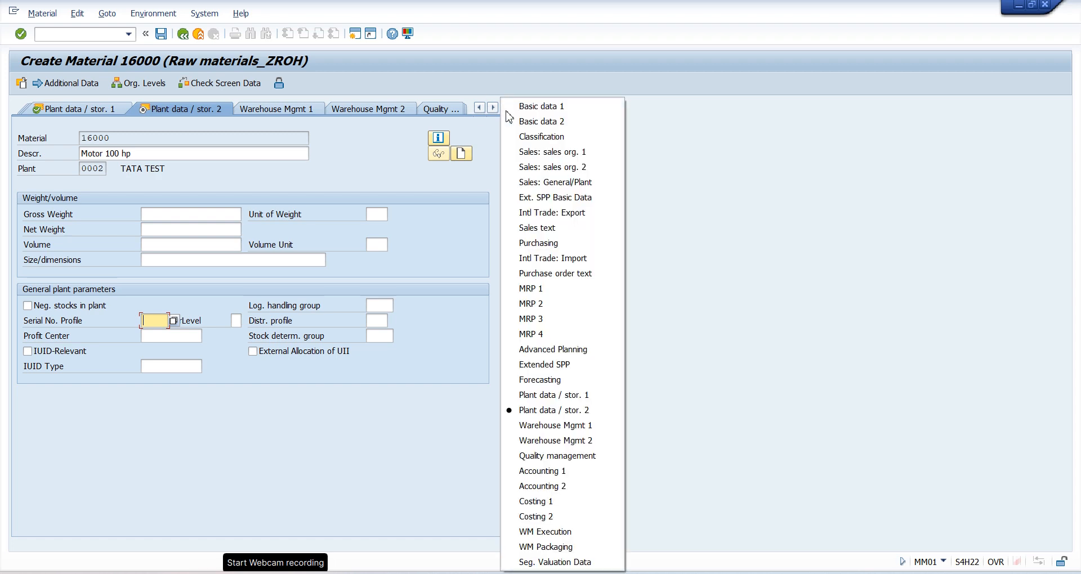
click(574, 472)
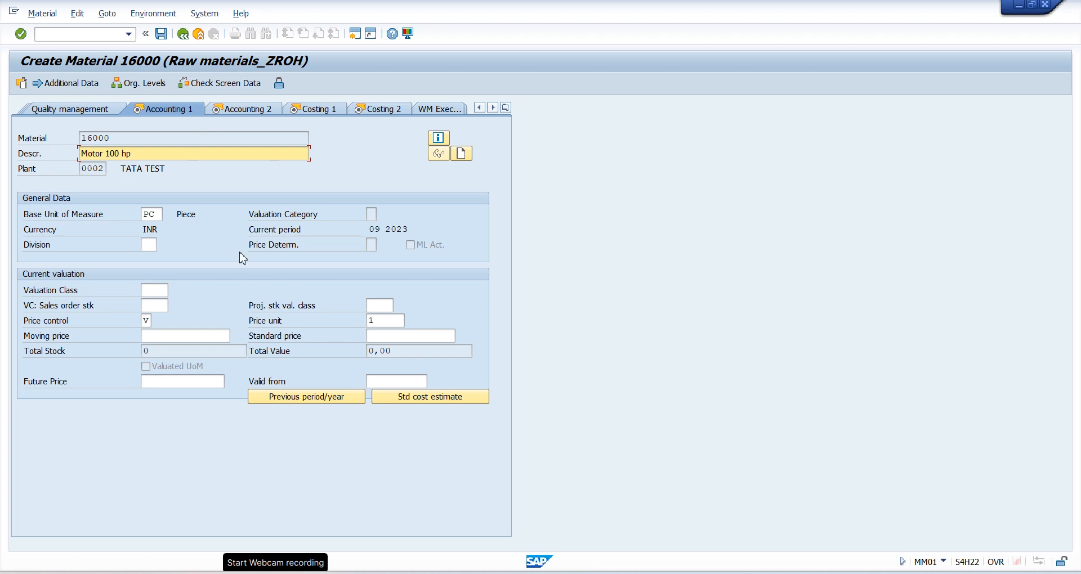
click(151, 290)
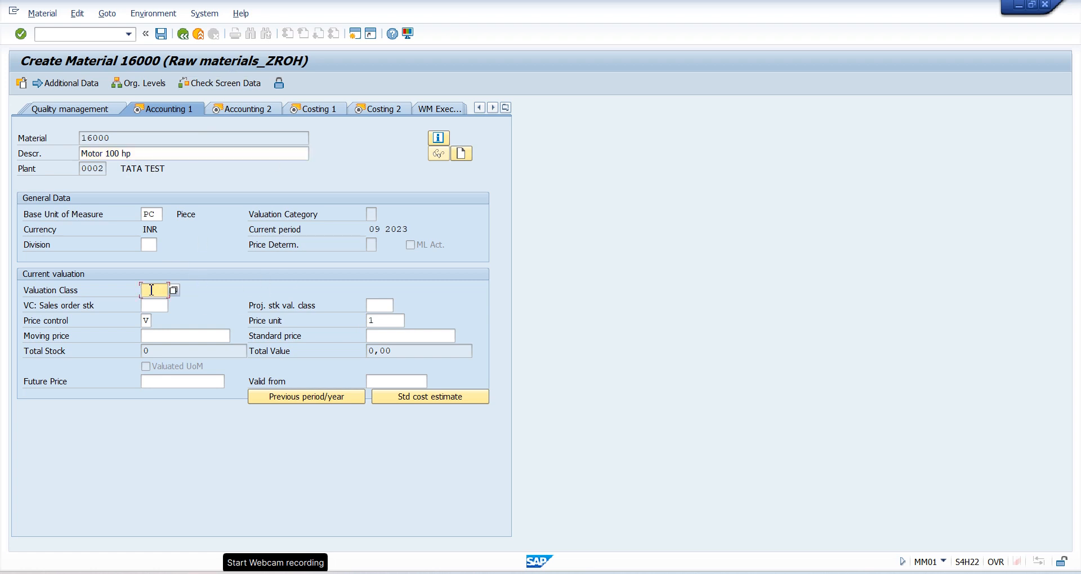
click(148, 320)
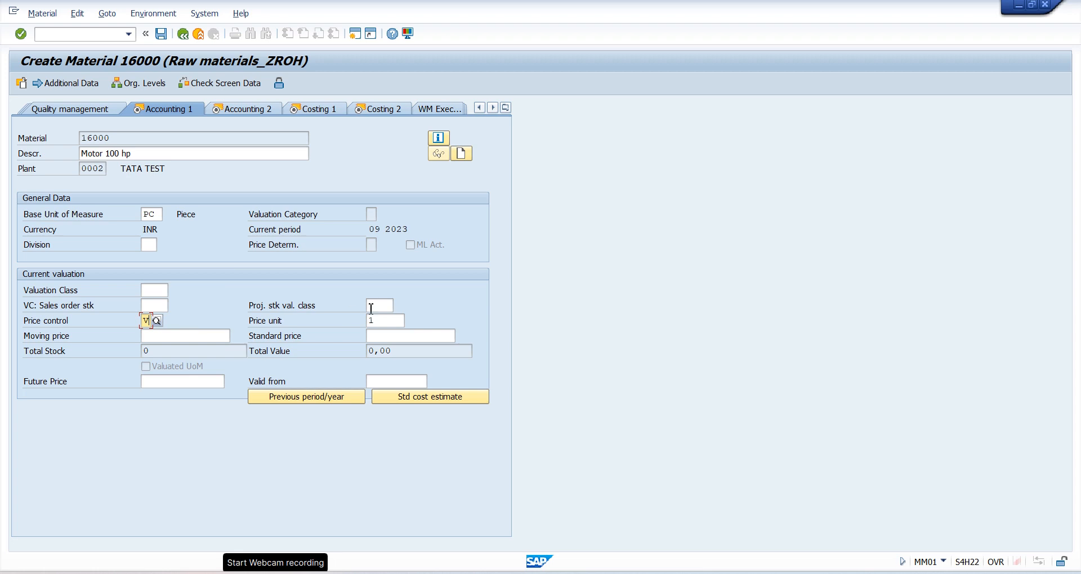
click(429, 247)
click(151, 291)
click(173, 290)
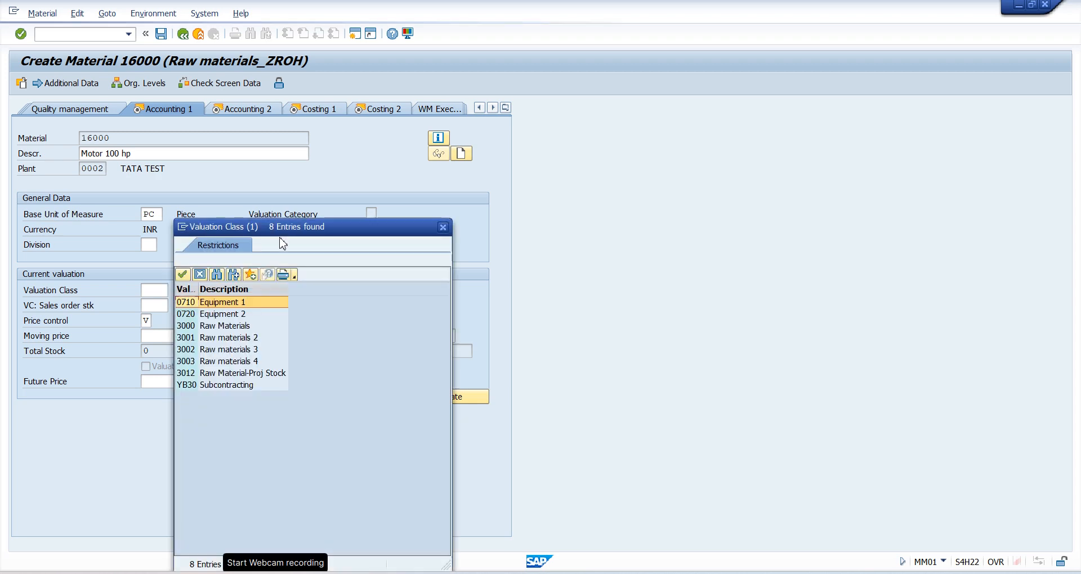
drag(288, 234, 681, 84)
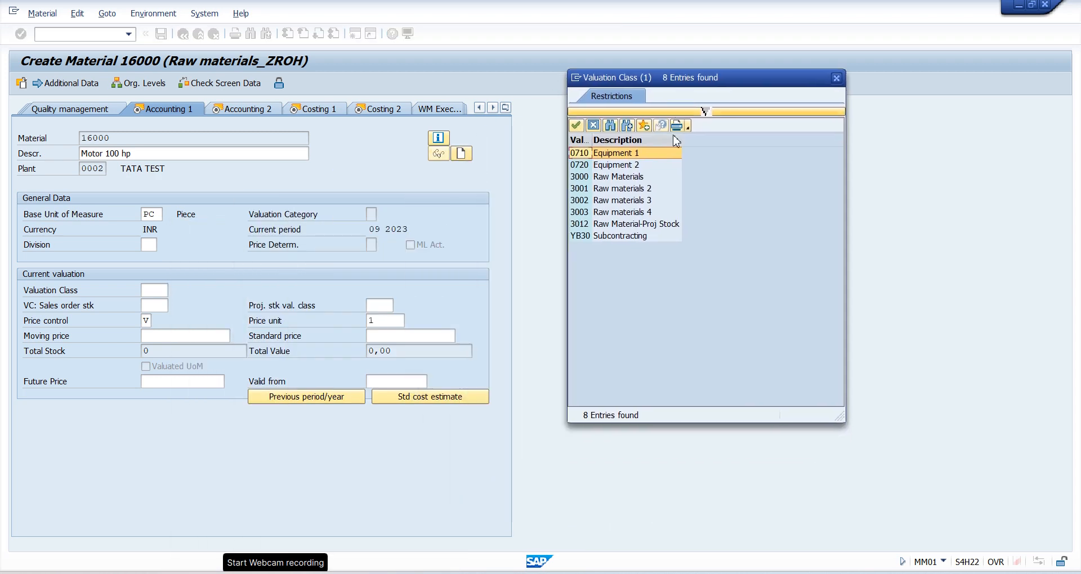
click(610, 179)
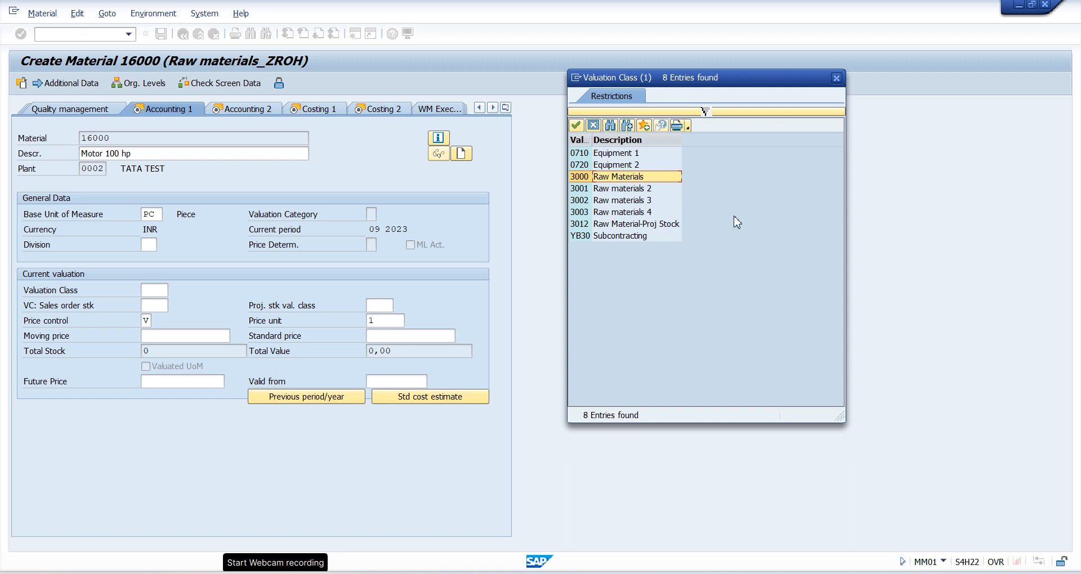
double_click(646, 180)
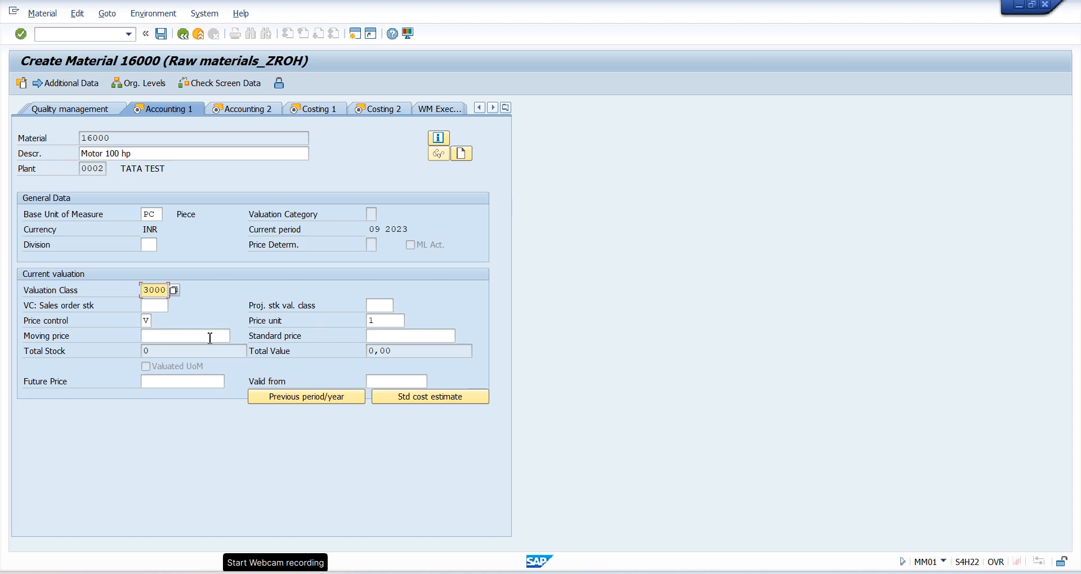
List the possible price control indicators and compare S (Standard price) with V (Moving average price/periodic unit price).
click(147, 320)
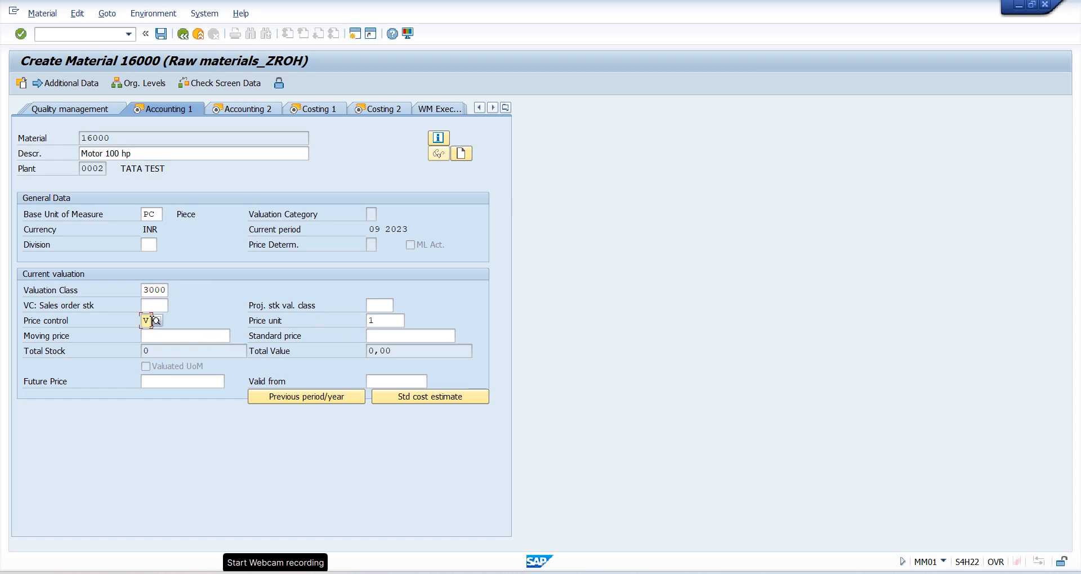
click(156, 320)
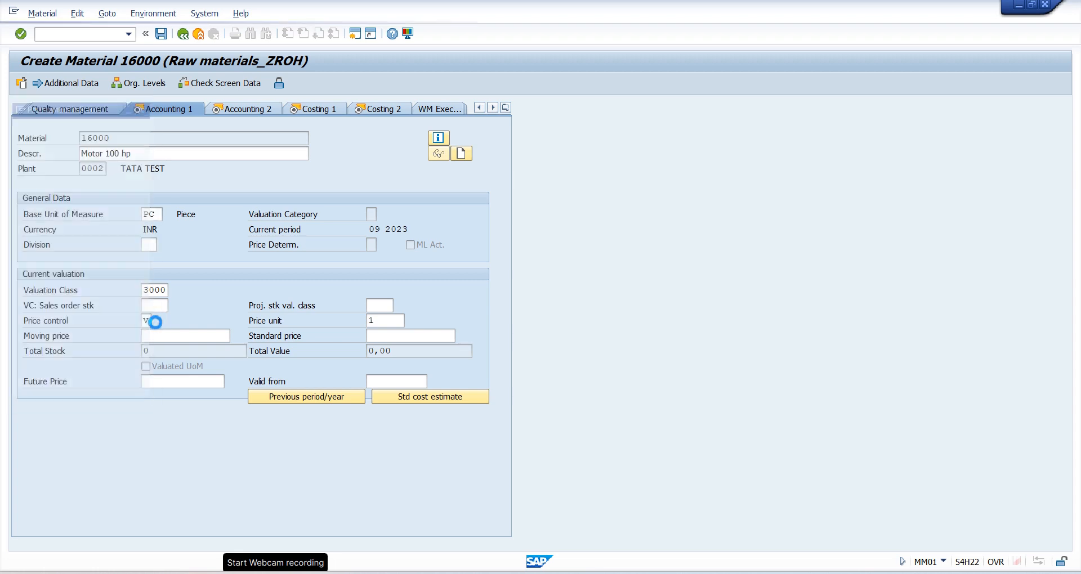
drag(121, 106, 694, 100)
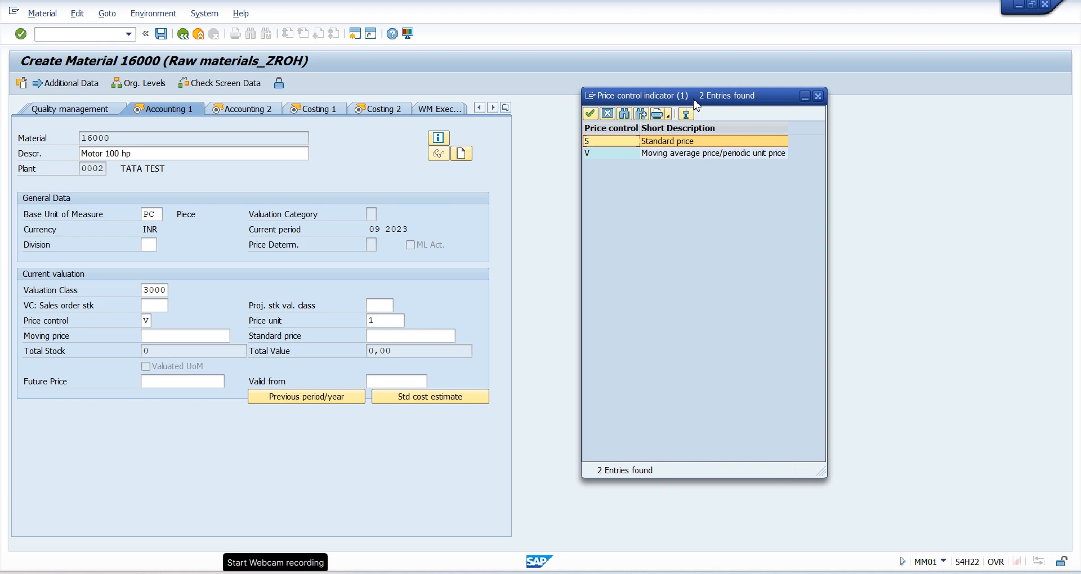
click(699, 152)
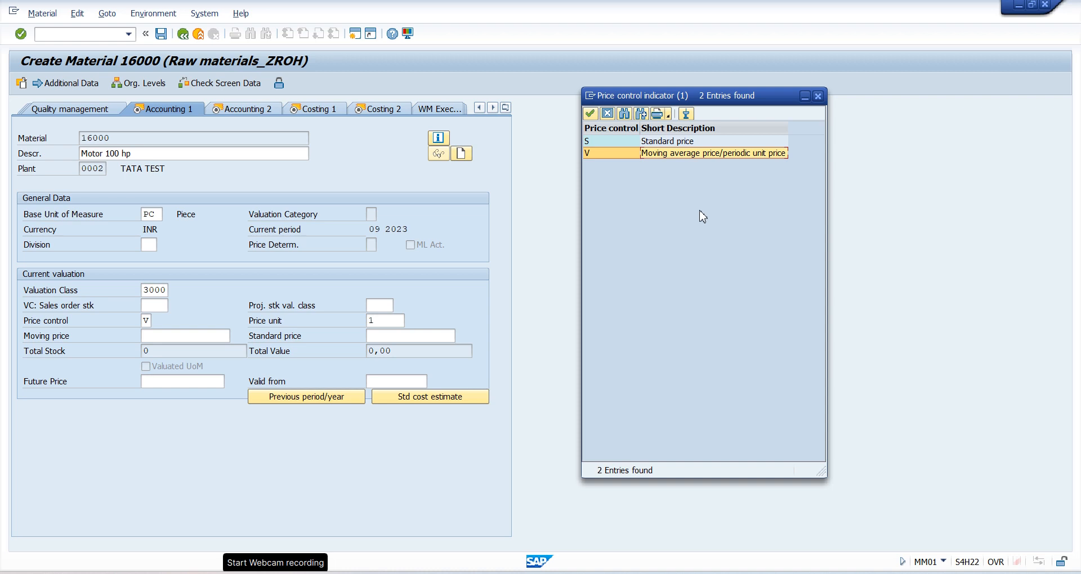
click(680, 142)
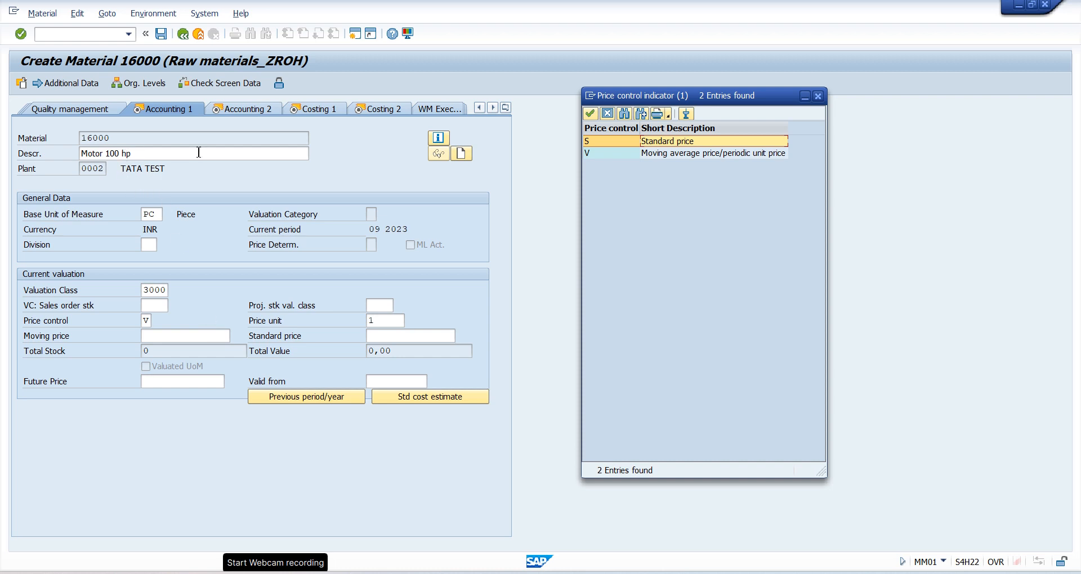
click(680, 155)
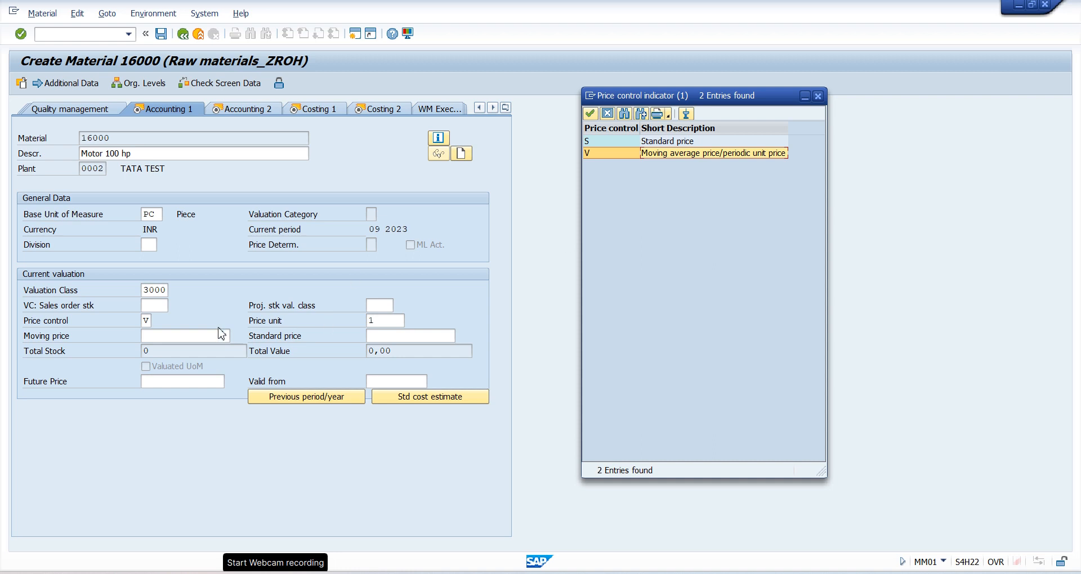
Close the price control list without choosing an entry and set the moving price to 200.
click(179, 335)
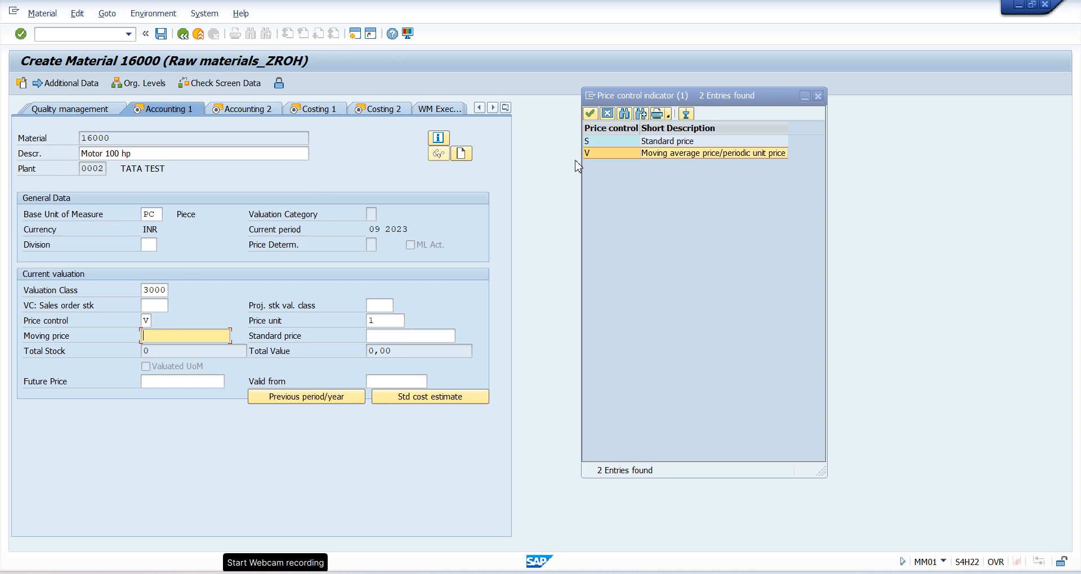
click(818, 96)
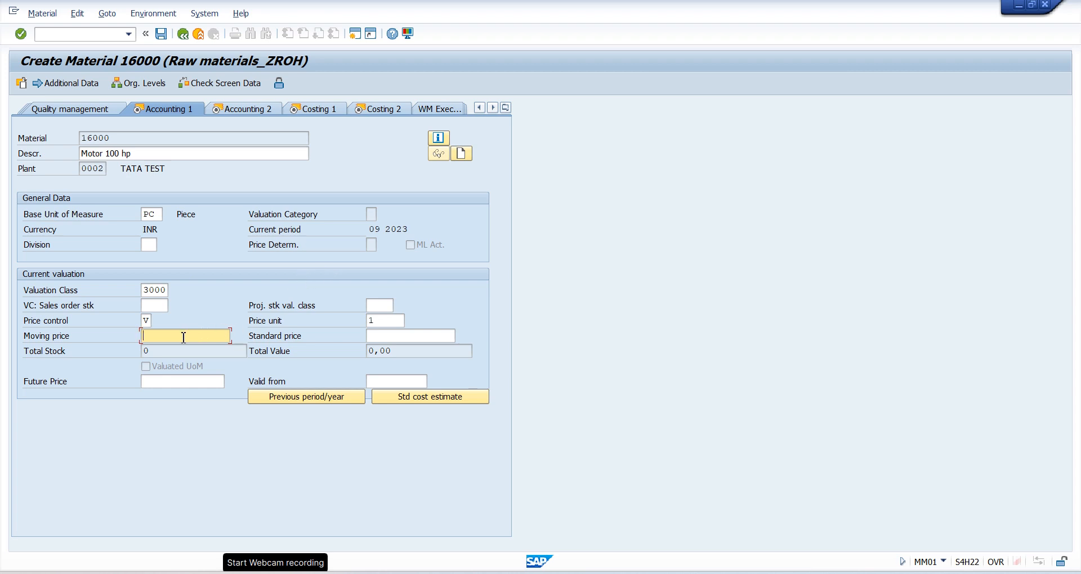
text(200)
click(412, 245)
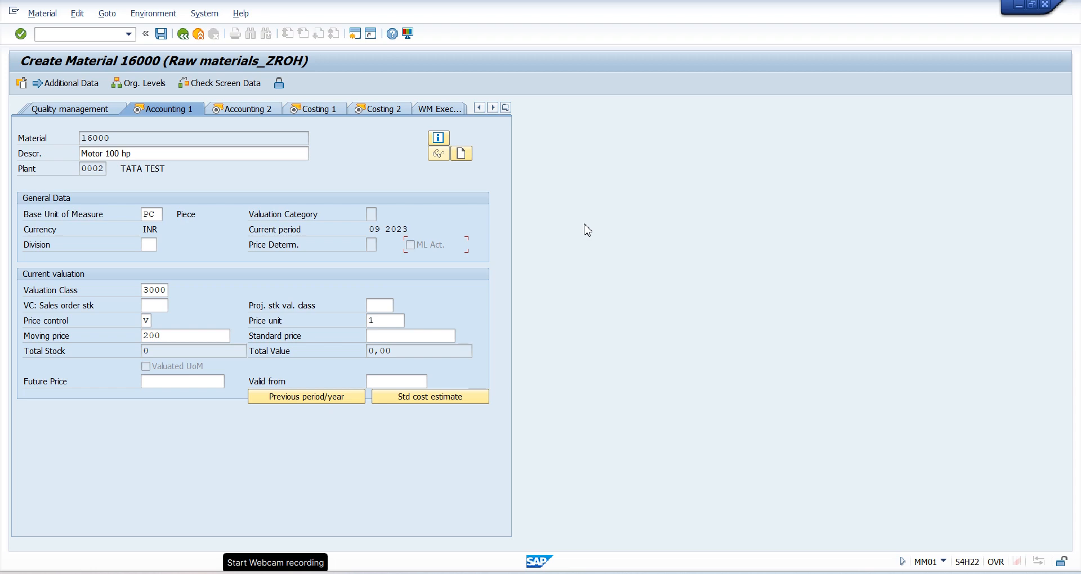
Go through the Accounting 2 and Costing 1 views without entering values, save the material, and return to the SAP Easy Access screen.
click(238, 110)
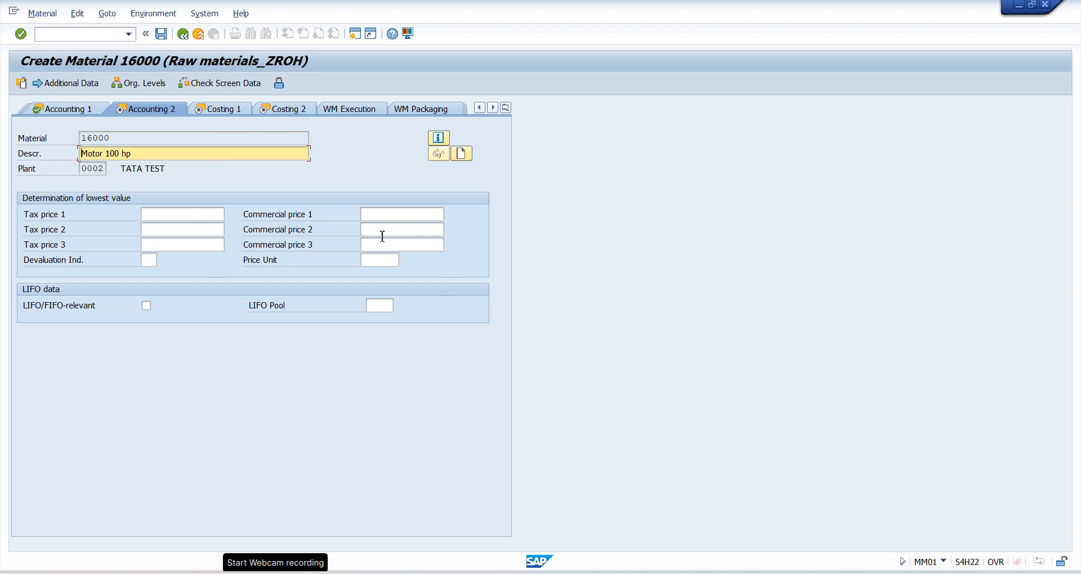
click(228, 109)
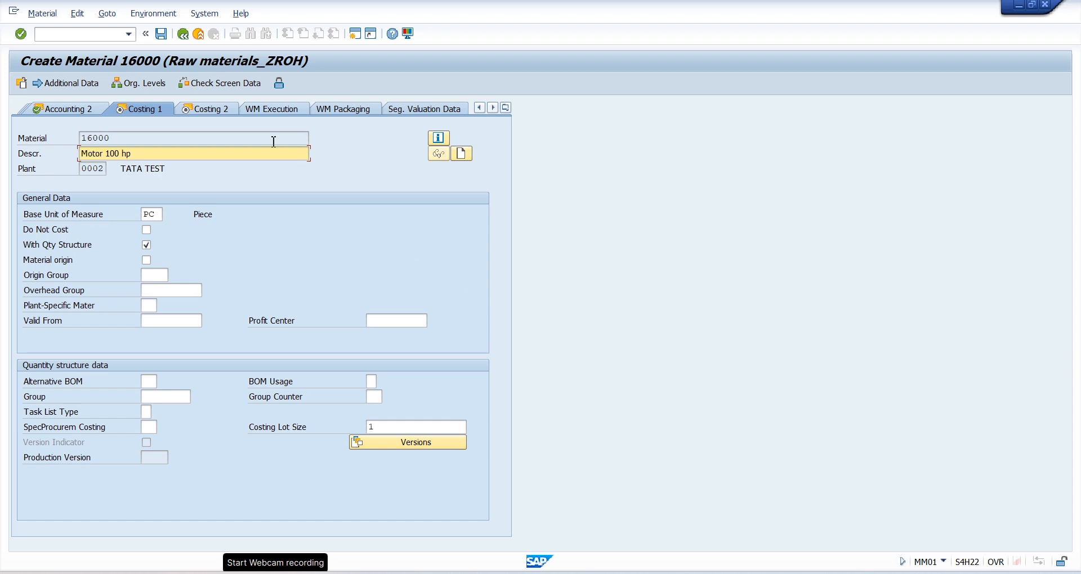
click(162, 35)
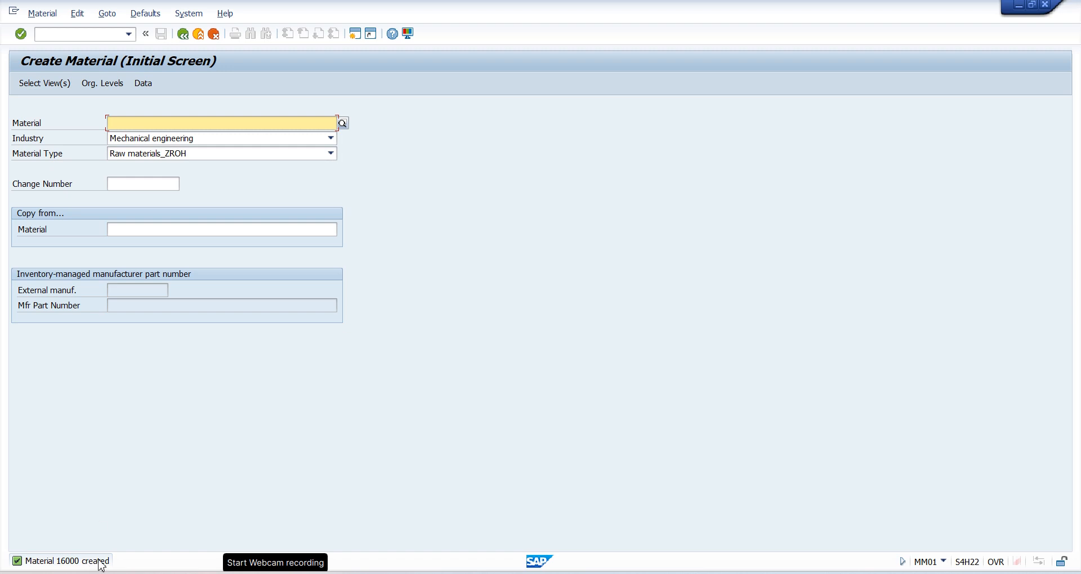
click(182, 34)
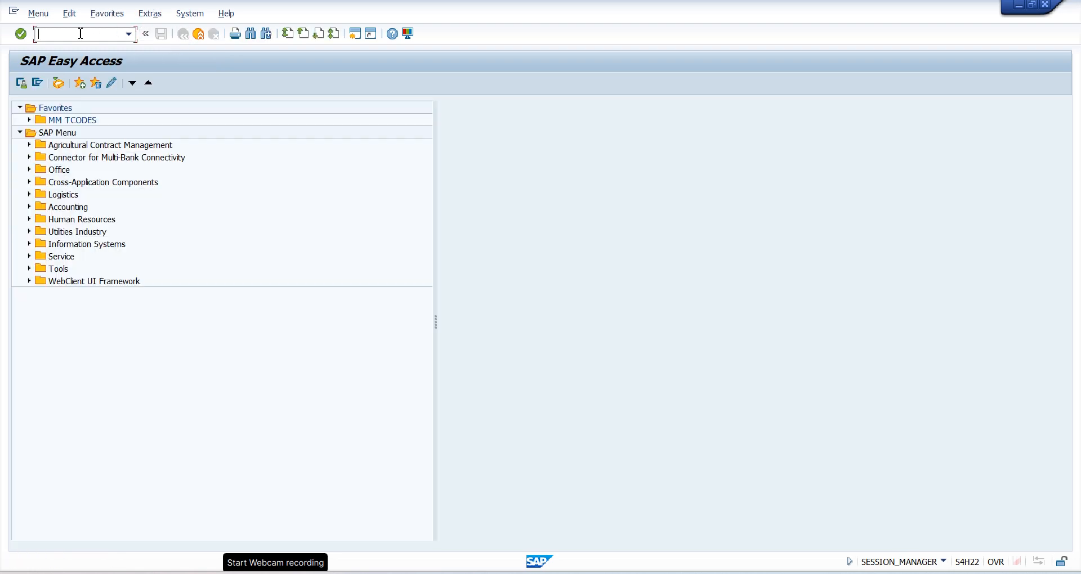
Open material 16000 for changing with transaction MM02, keeping the preselected views and confirming the organizational levels.
text(mm02)
key(Return)
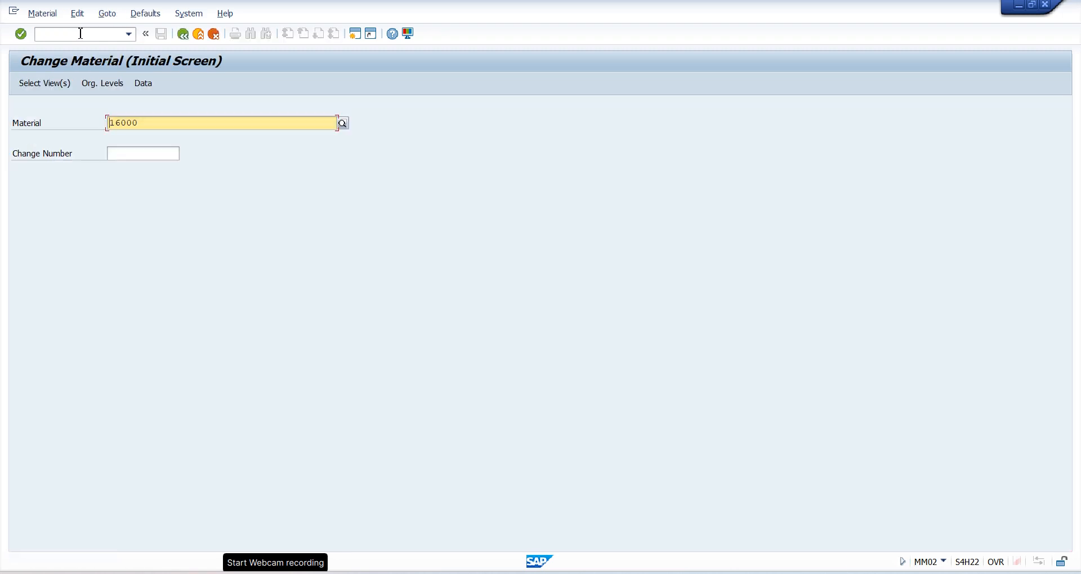
key(Return)
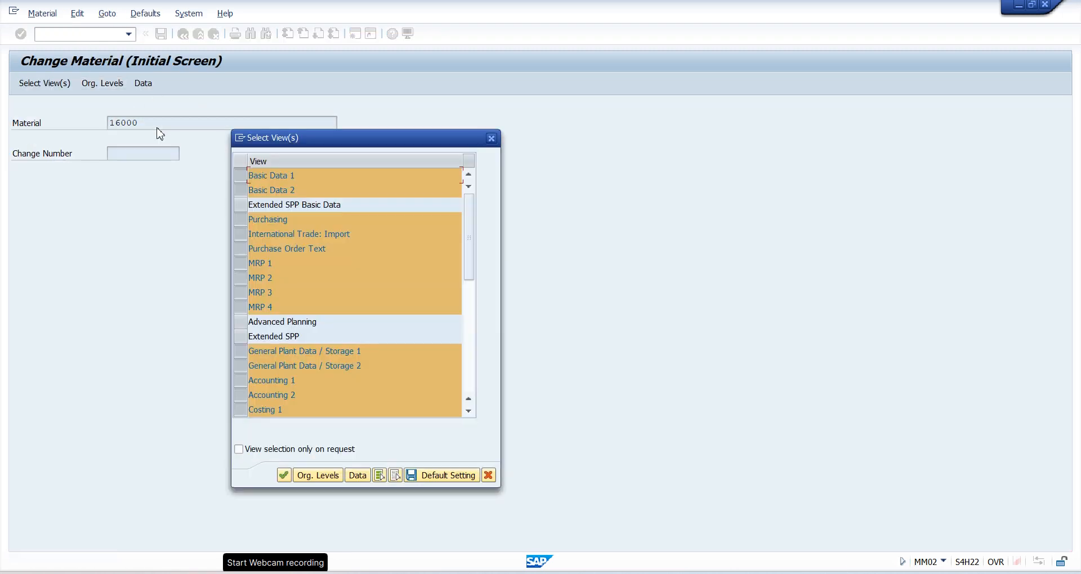
key(Return)
key(Down)
key(Down)
key(Return)
key(Return)
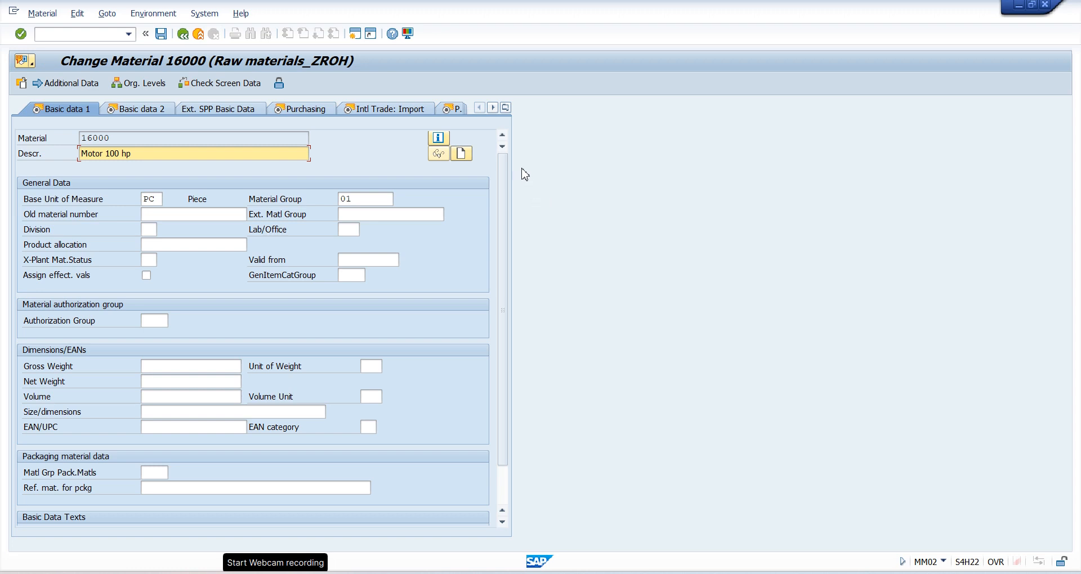
List all views available for the material, close the list, and review the description and base unit of measure on Basic data 1.
click(505, 108)
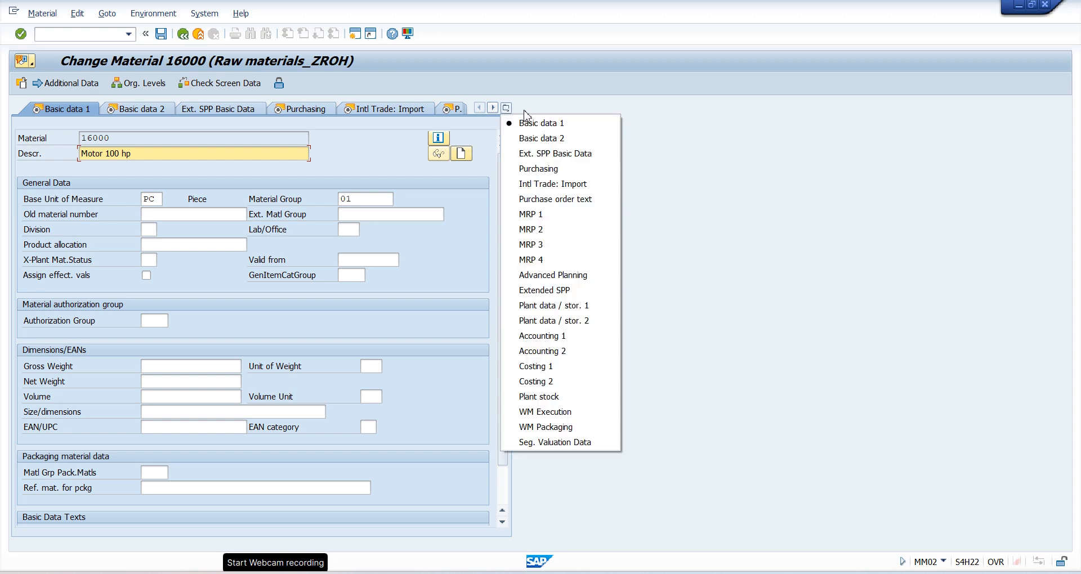
click(466, 274)
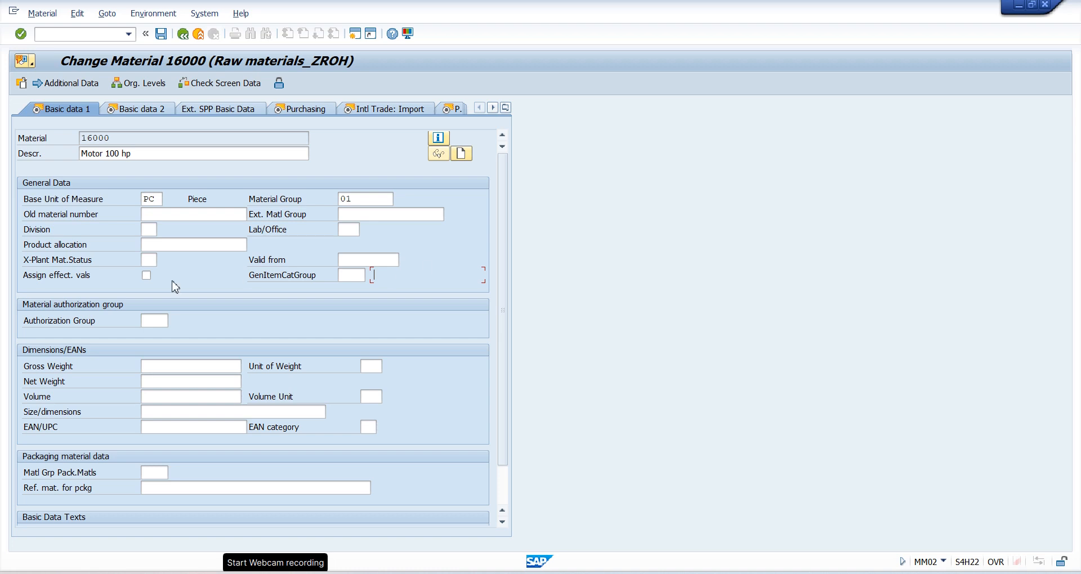
click(159, 199)
click(113, 137)
click(161, 199)
Switch to the DAY 9 presentation in PowerPoint, start the slide show from the Material Master slide and advance to the Business Partner slide.
click(825, 571)
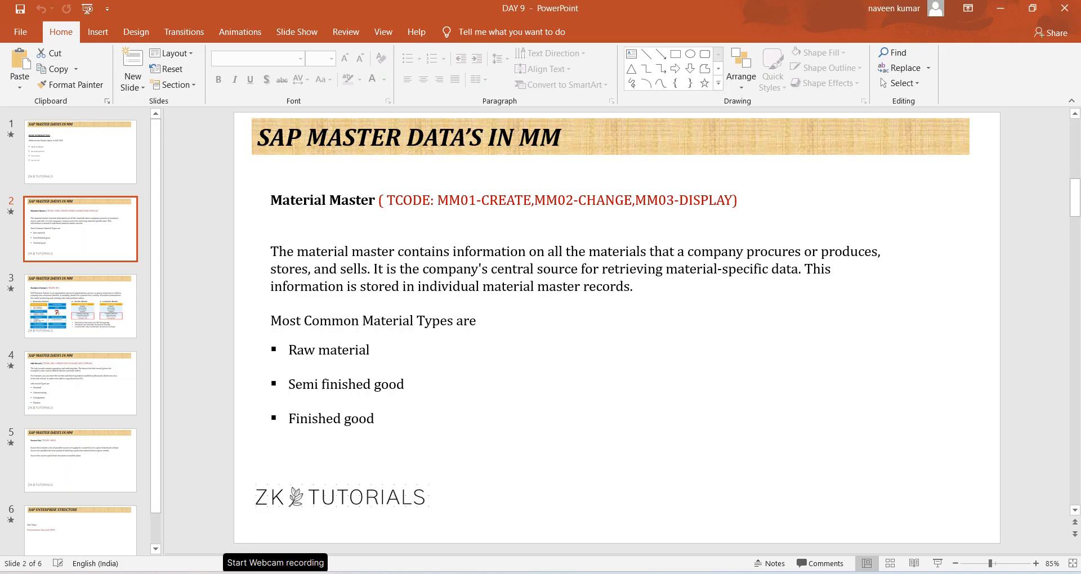
click(937, 564)
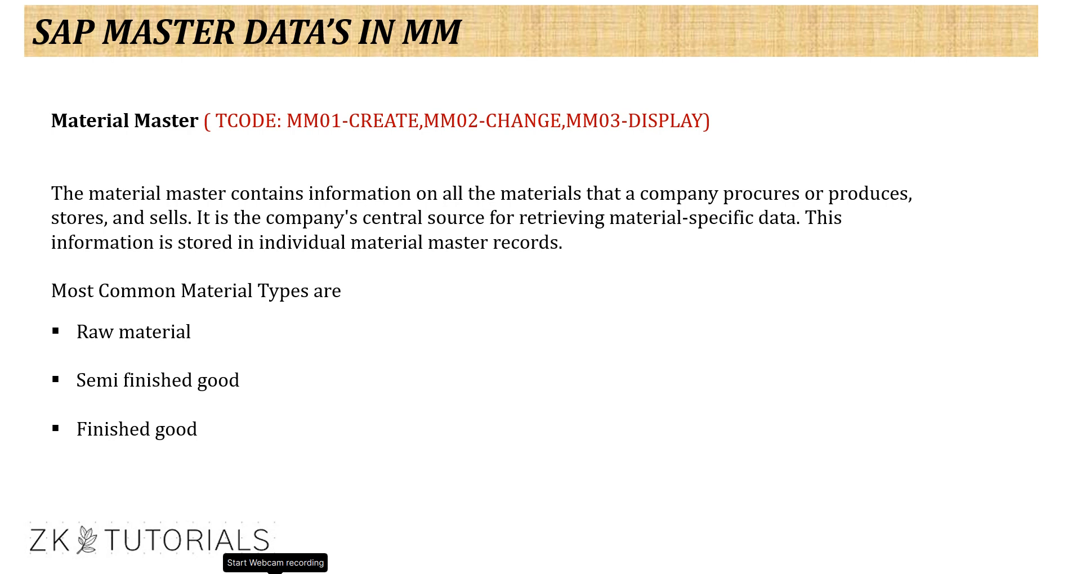
key(Right)
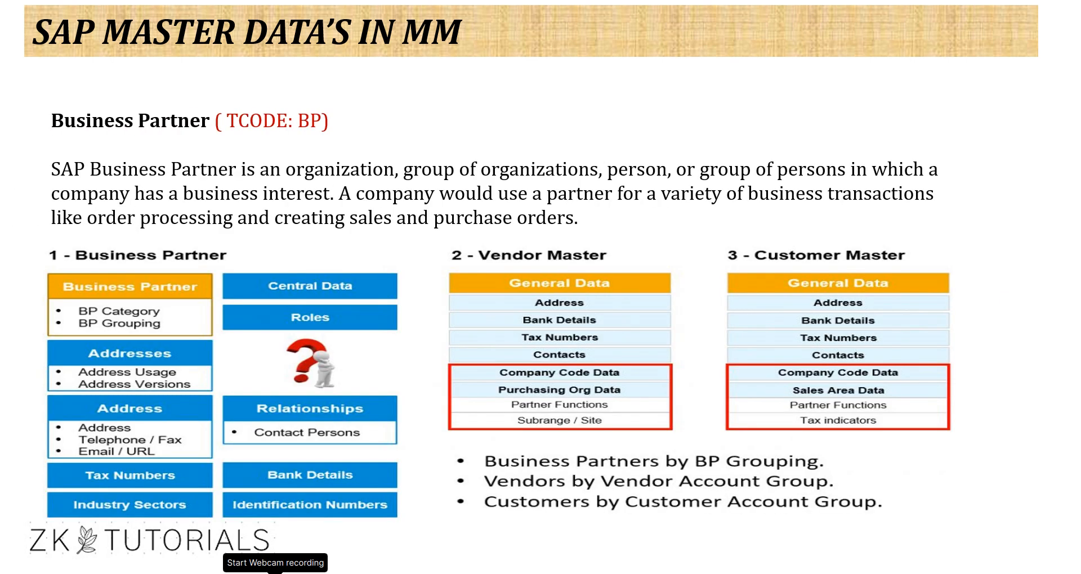